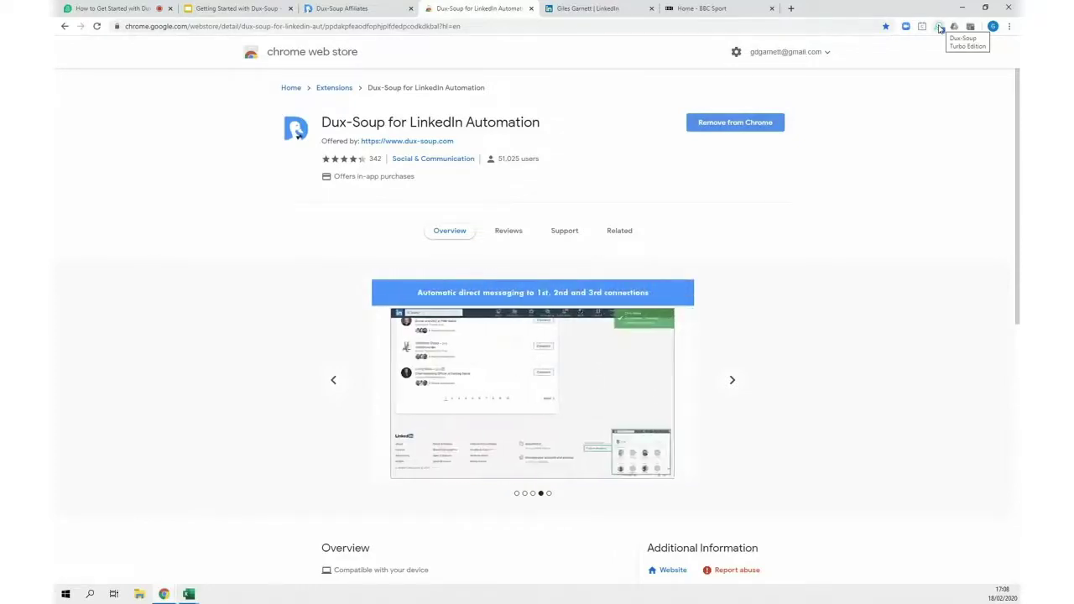
# - Switch to the LinkedIn profile page and open the full list of connections in the network area
pyautogui.click(603, 10)
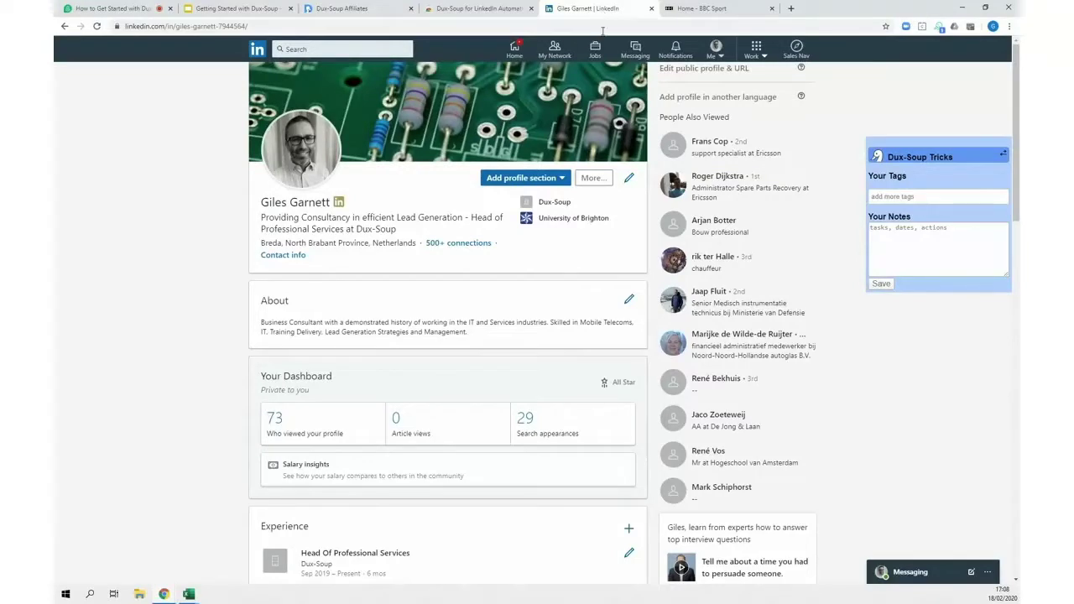
pyautogui.click(558, 53)
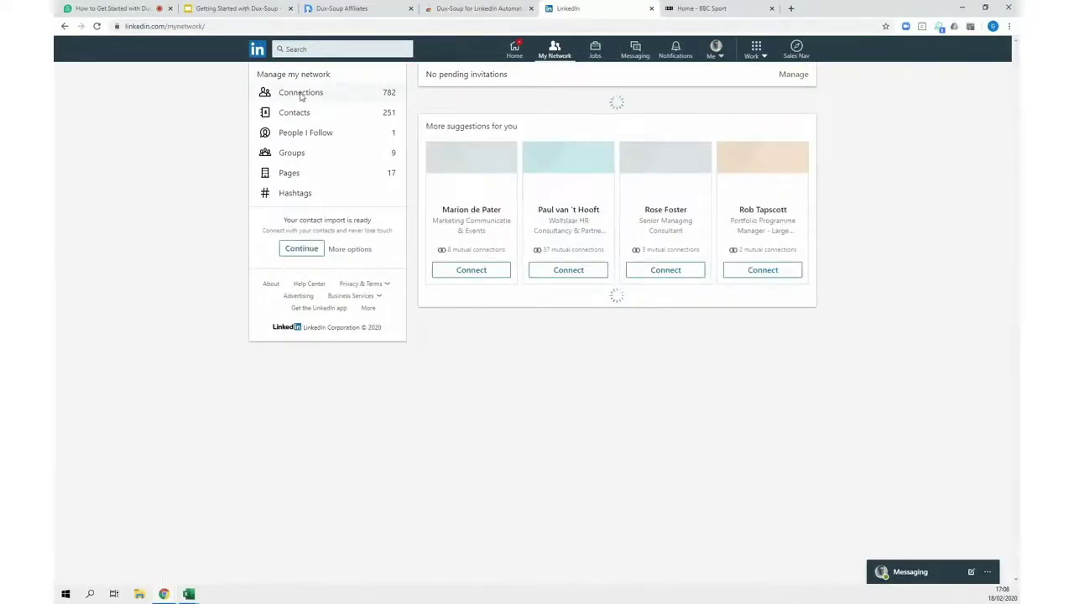
pyautogui.click(300, 94)
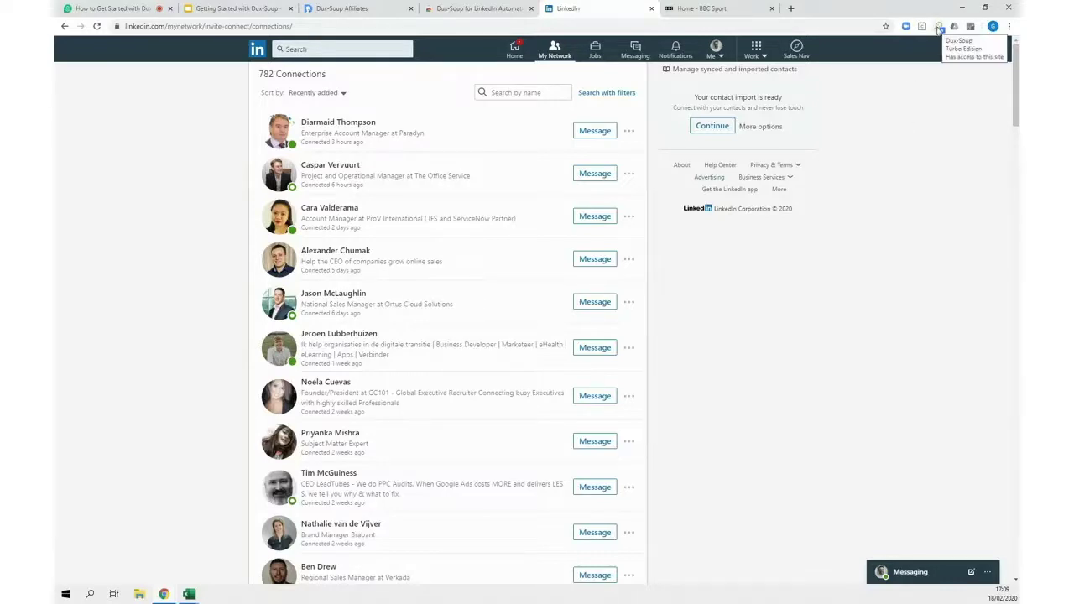
# - Close the BBC Sport page, enable Dux-Soup's personalised message to 1st Degree Connections, and close its options page
pyautogui.click(940, 28)
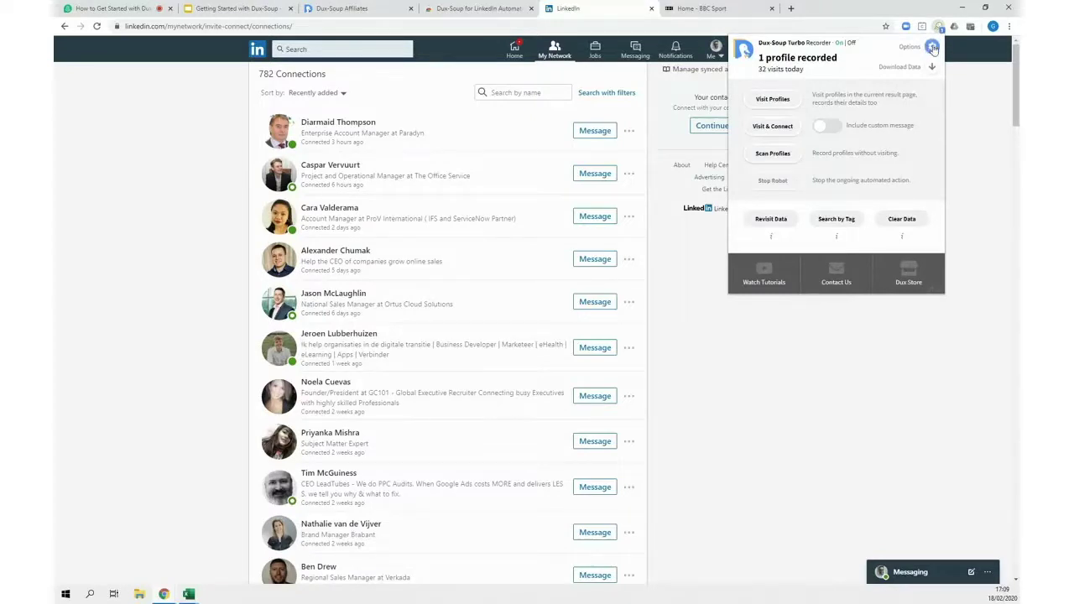
pyautogui.click(933, 47)
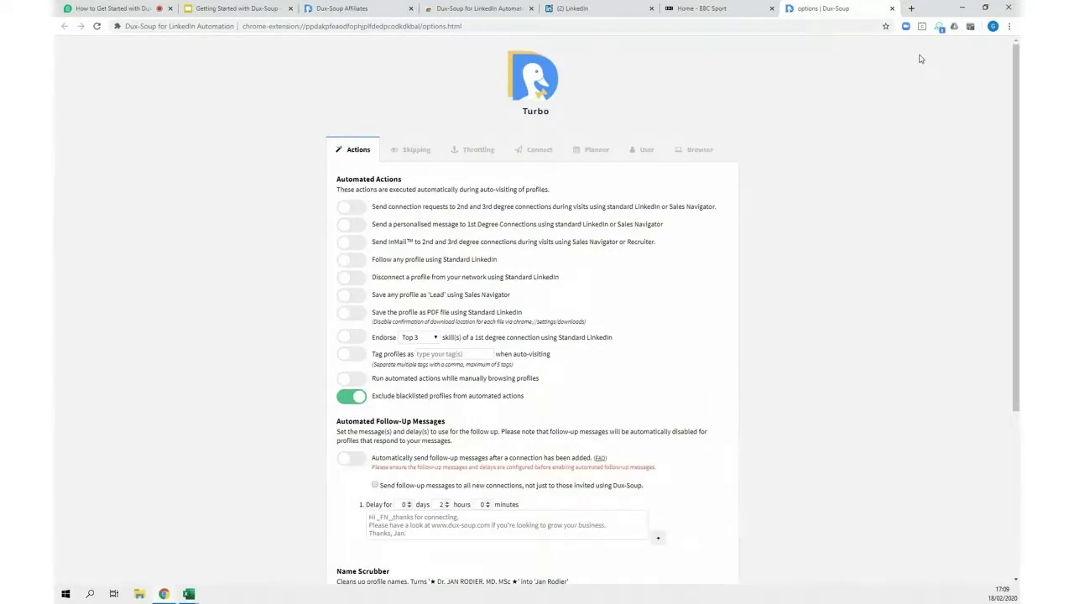
pyautogui.click(773, 9)
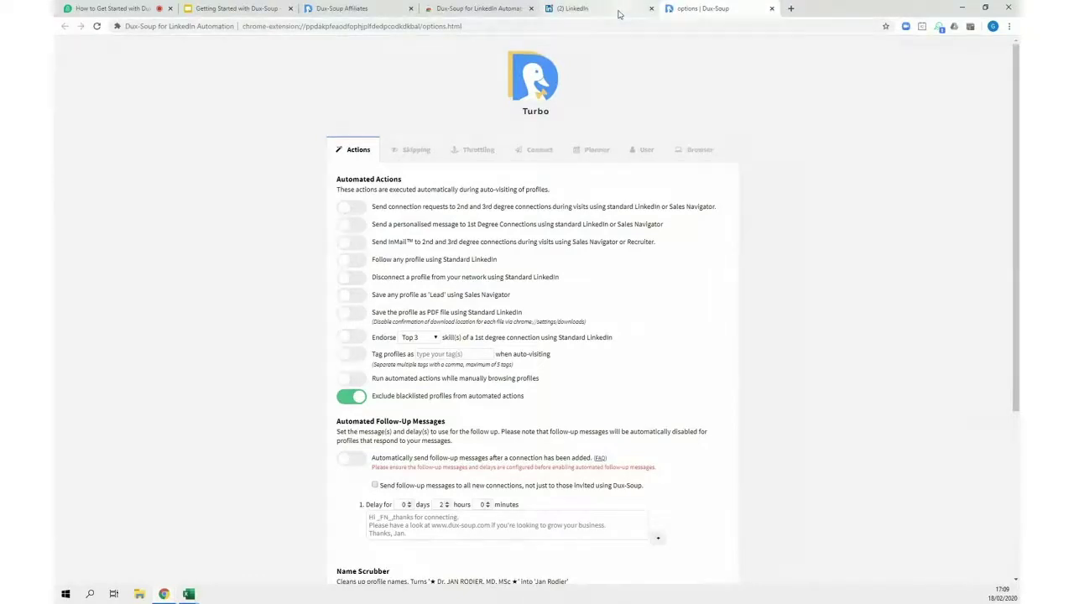
pyautogui.click(619, 14)
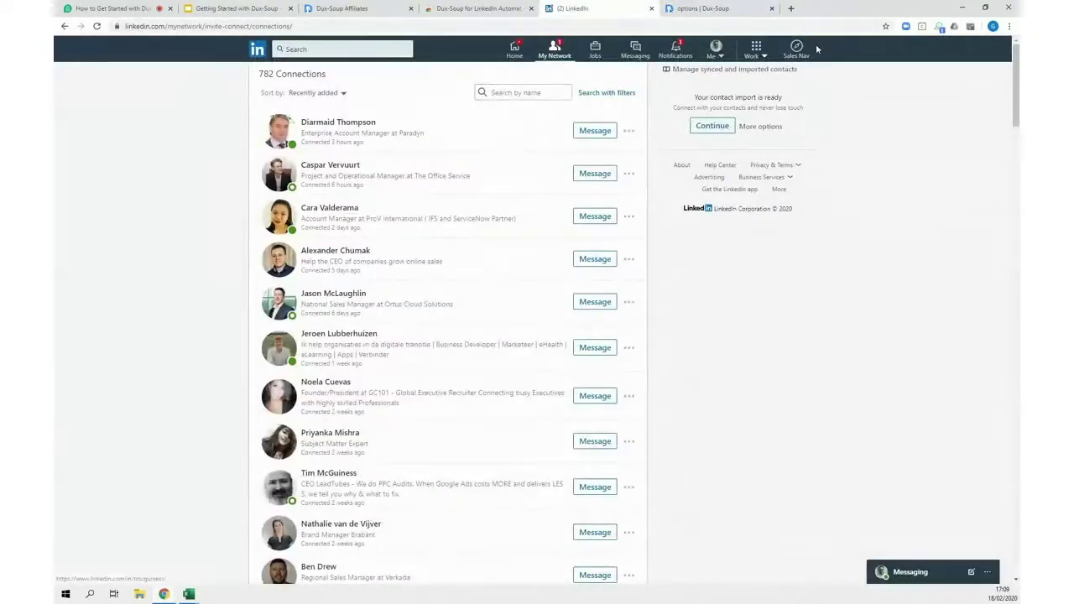
pyautogui.click(720, 10)
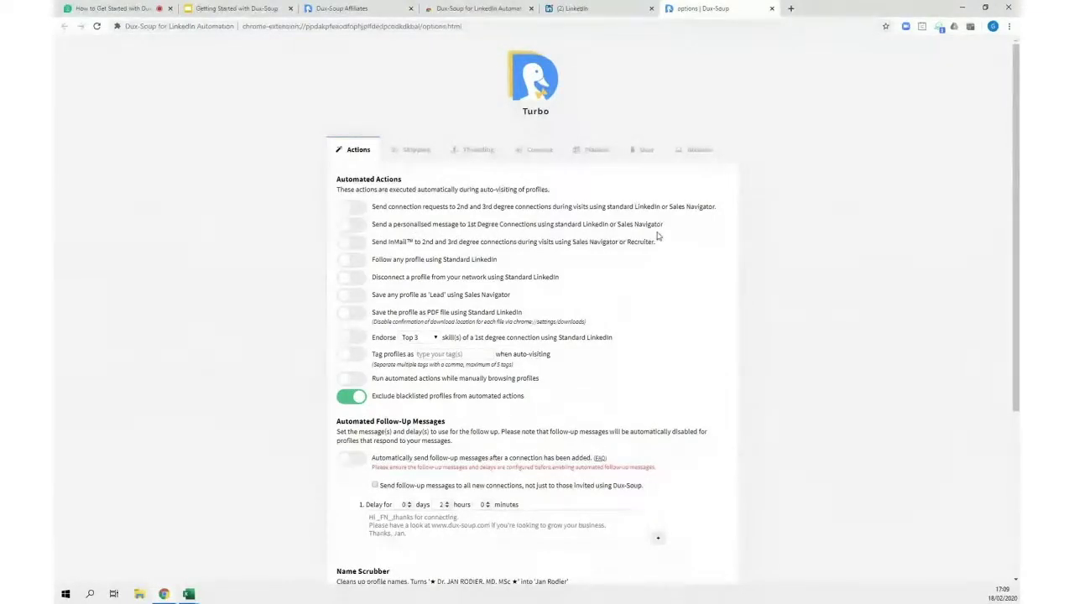
pyautogui.click(358, 226)
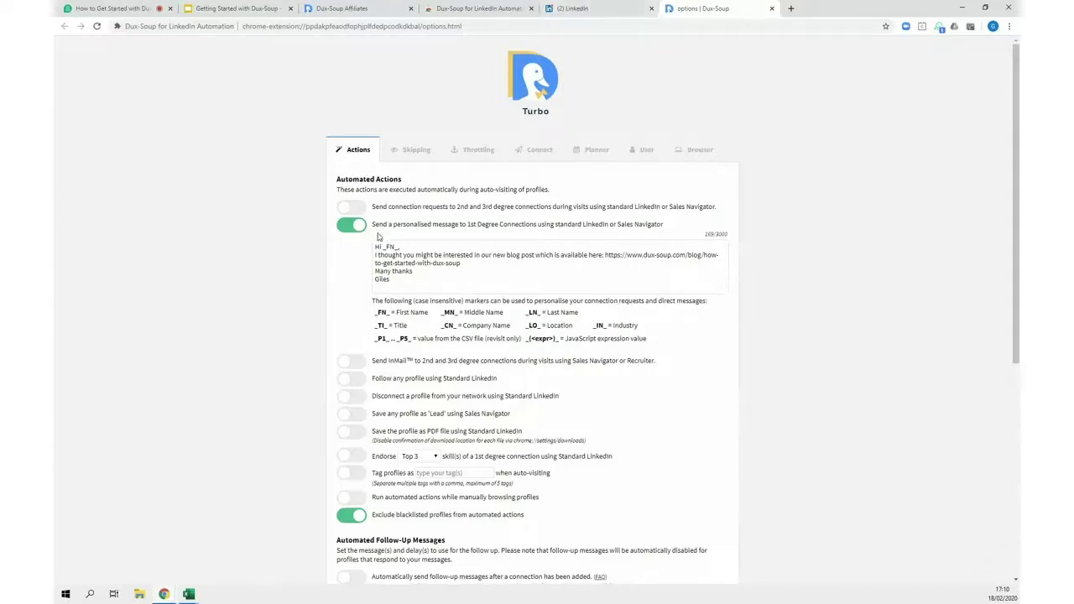
pyautogui.click(772, 9)
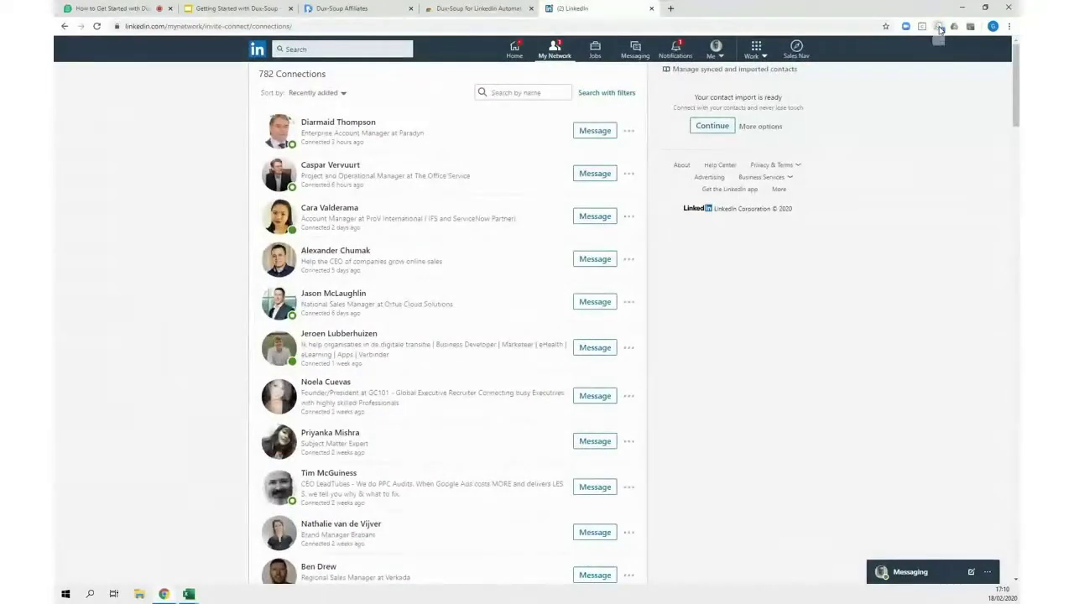
# - Review the Dux-Soup extension's Visit Profiles action over the connections list, then dismiss it
pyautogui.click(940, 28)
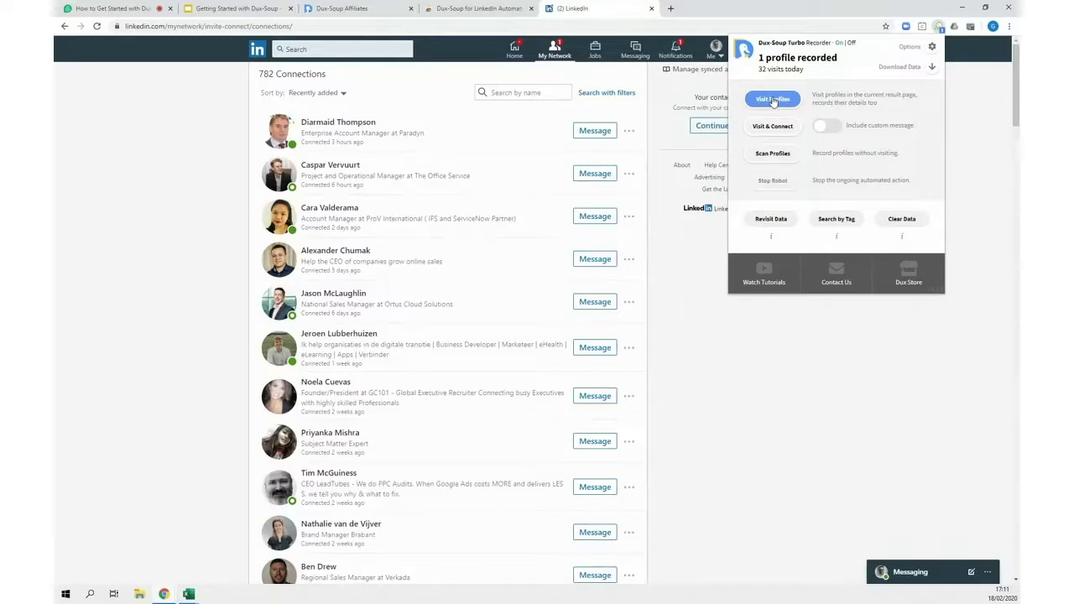
pyautogui.click(169, 174)
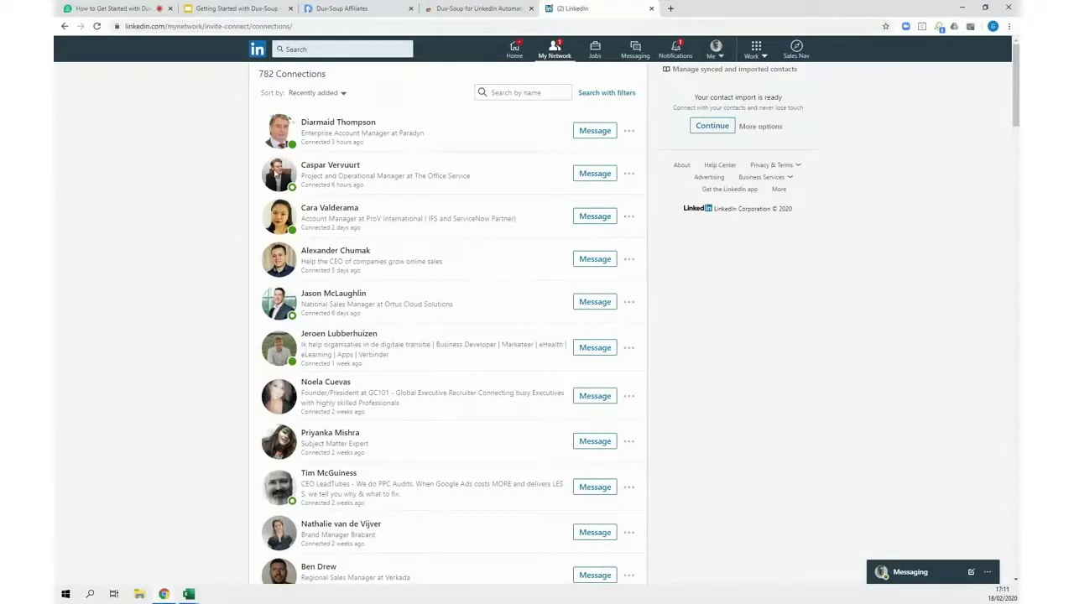
pyautogui.click(552, 95)
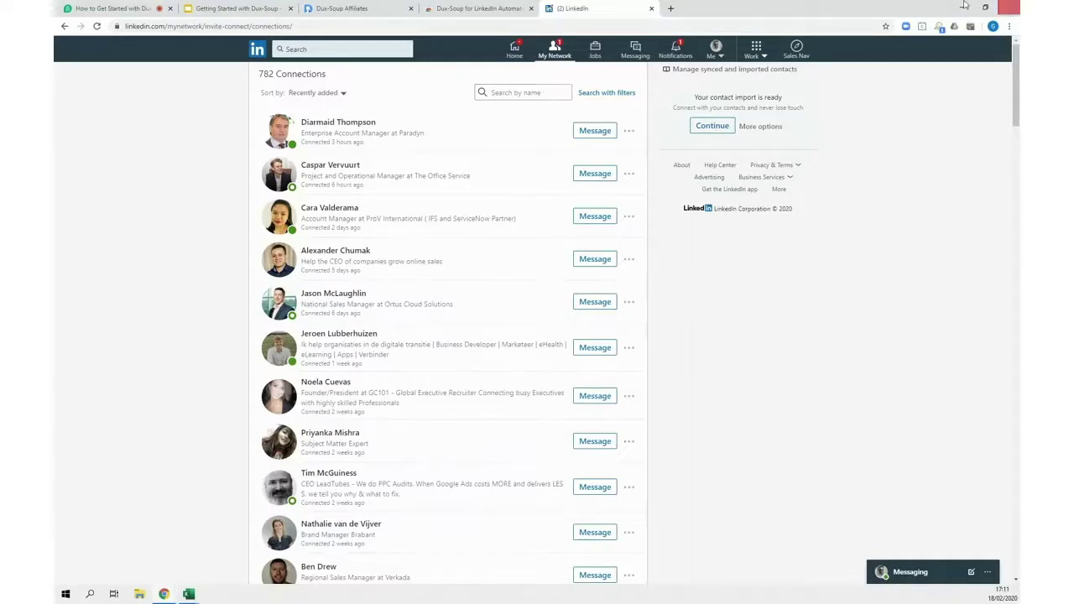
# - Reopen the Dux-Soup options and disable the personalised message to 1st Degree Connections
pyautogui.click(940, 29)
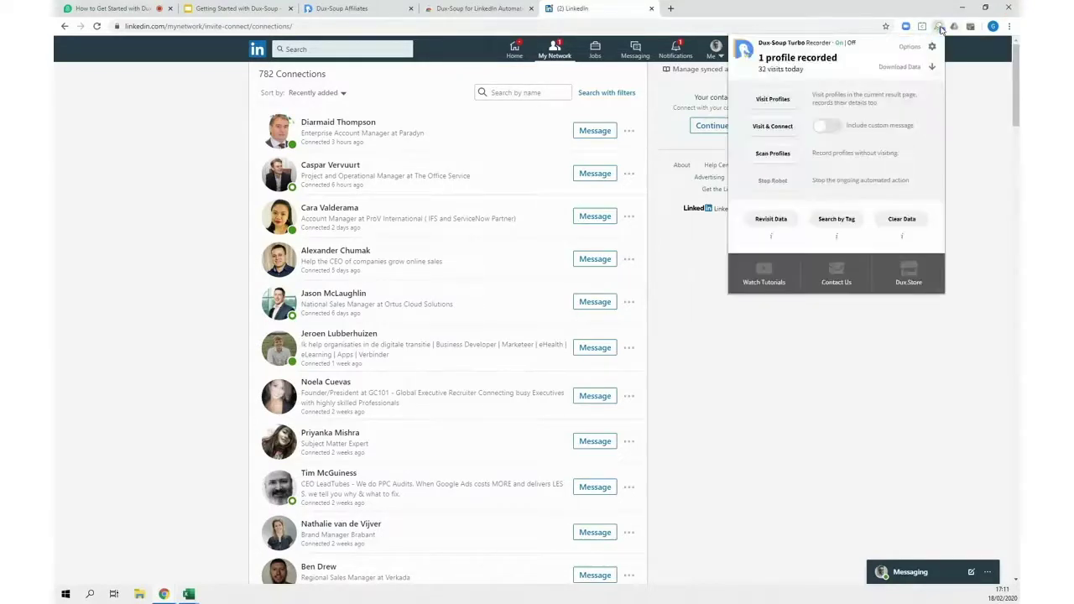
pyautogui.click(933, 45)
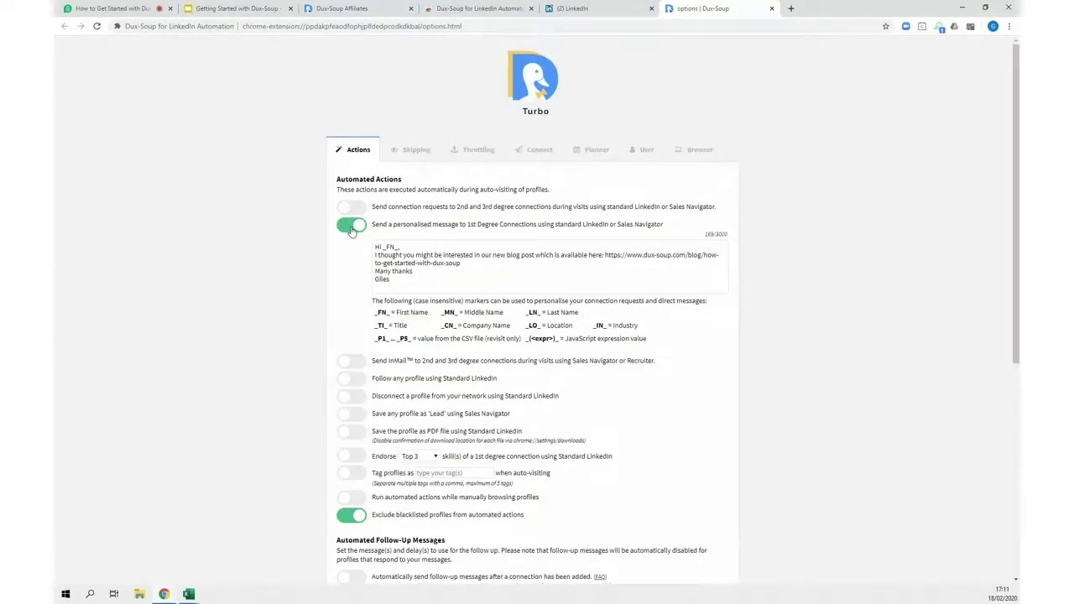
pyautogui.click(351, 229)
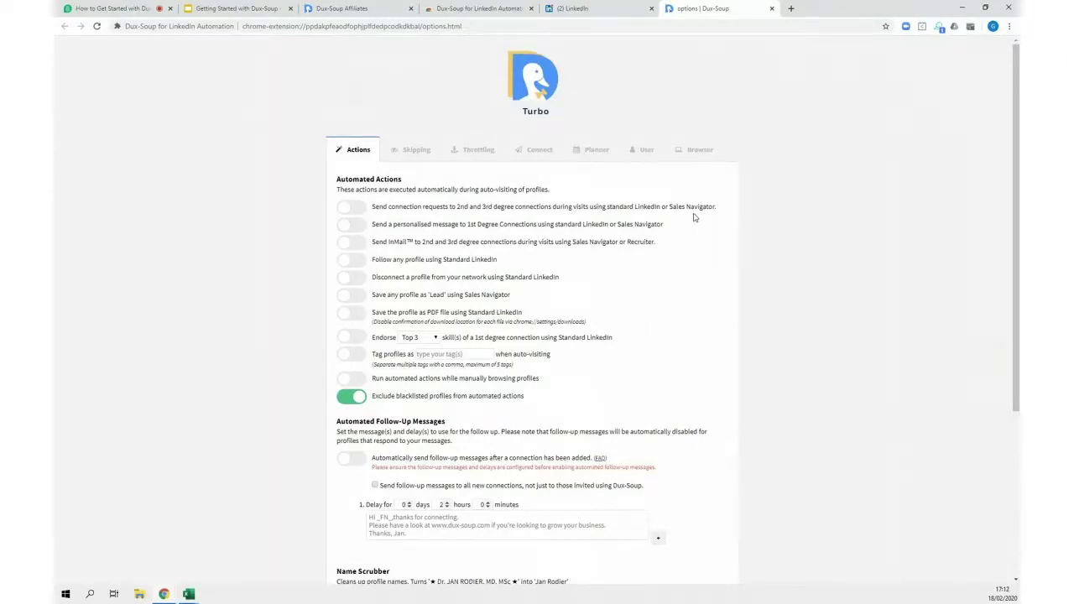
# - From the LinkedIn home page, search for "lead generation" and restrict the results to people
pyautogui.click(601, 15)
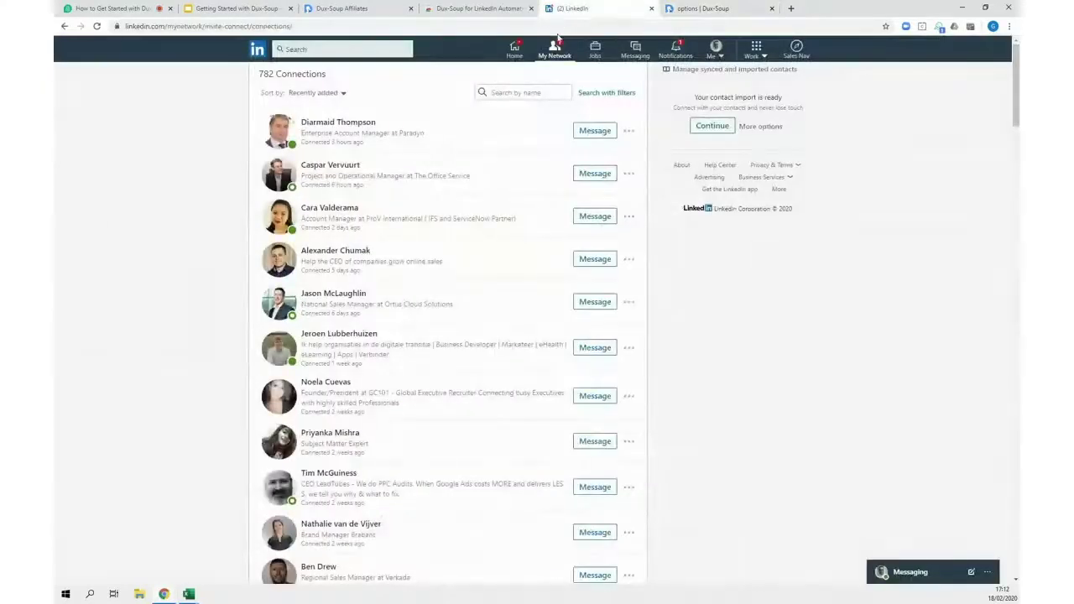
pyautogui.click(513, 50)
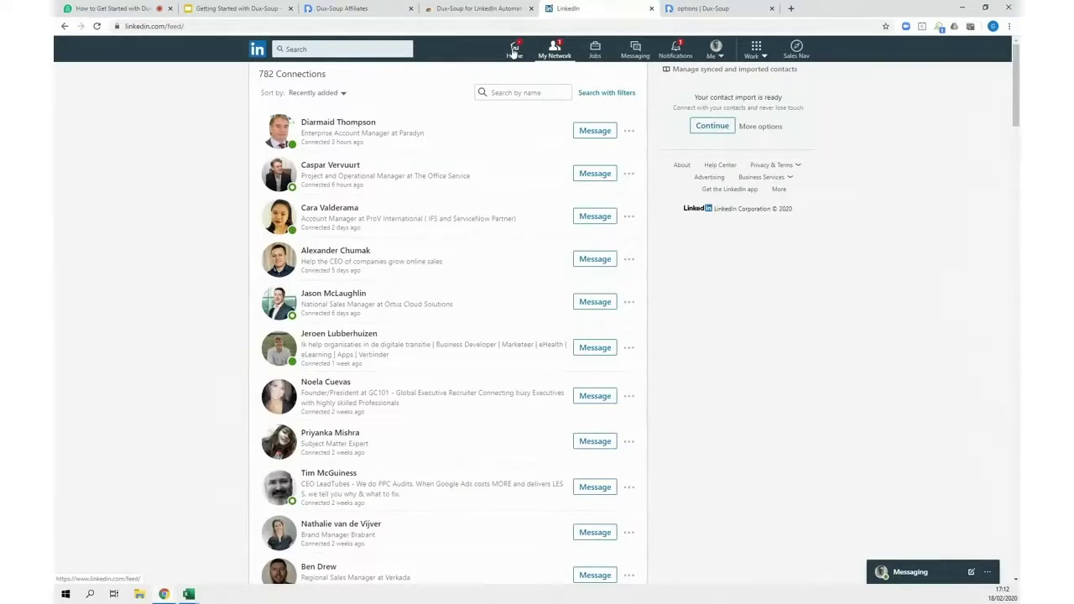
pyautogui.click(308, 49)
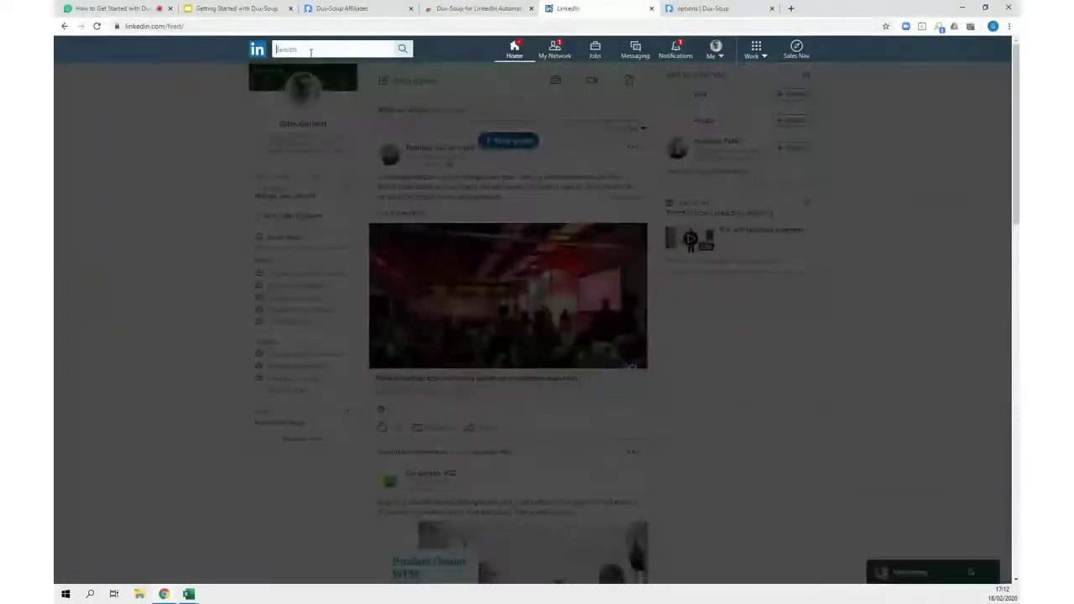
pyautogui.write('lead')
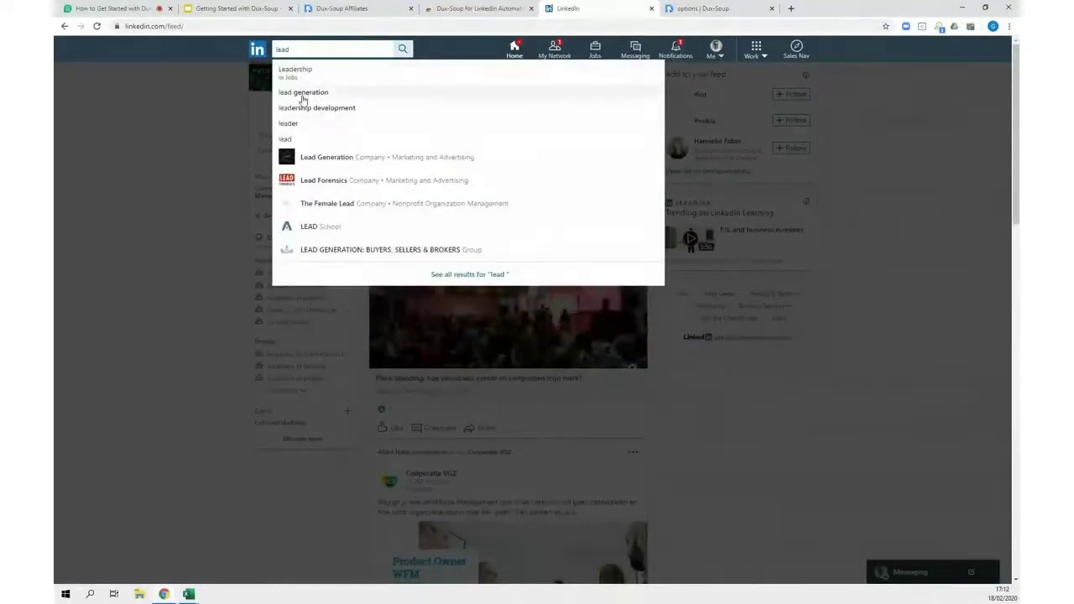
pyautogui.click(317, 98)
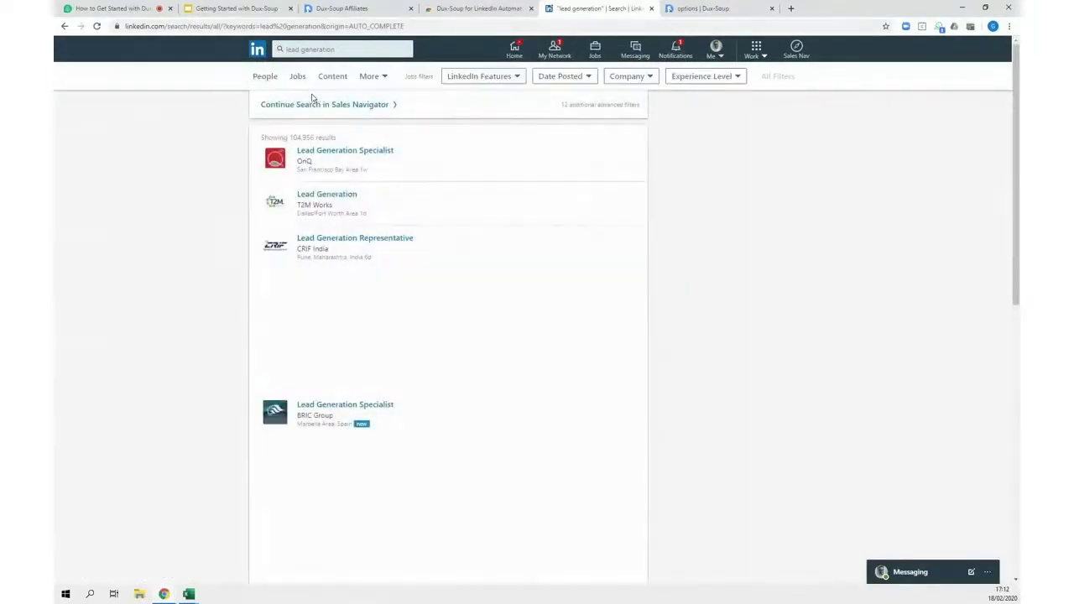
pyautogui.click(265, 76)
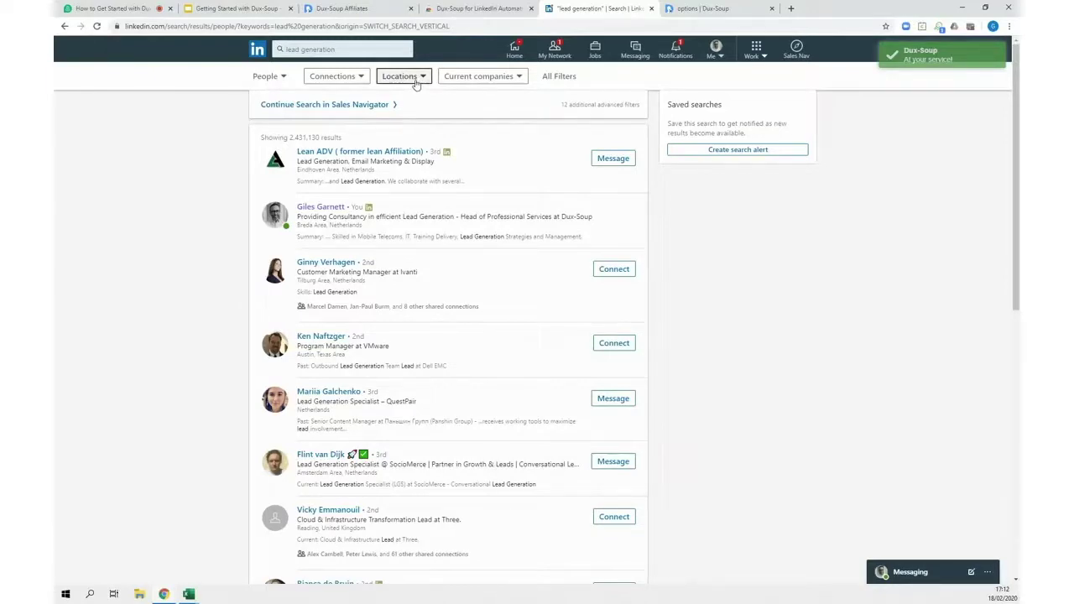
# - Filter the people results to 2nd-degree connections located in the Netherlands
pyautogui.click(358, 78)
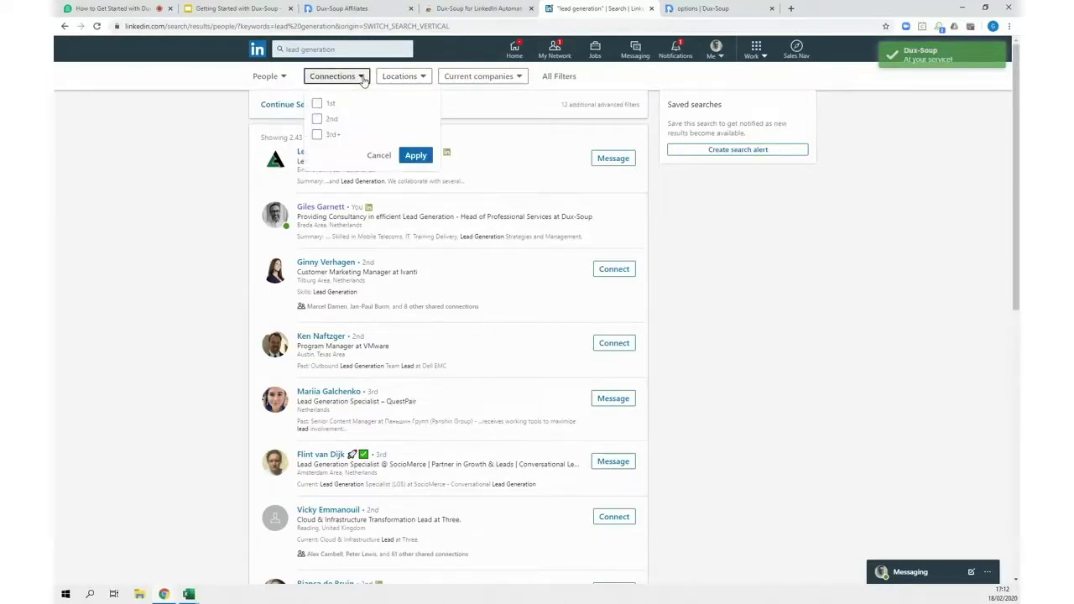
pyautogui.click(316, 119)
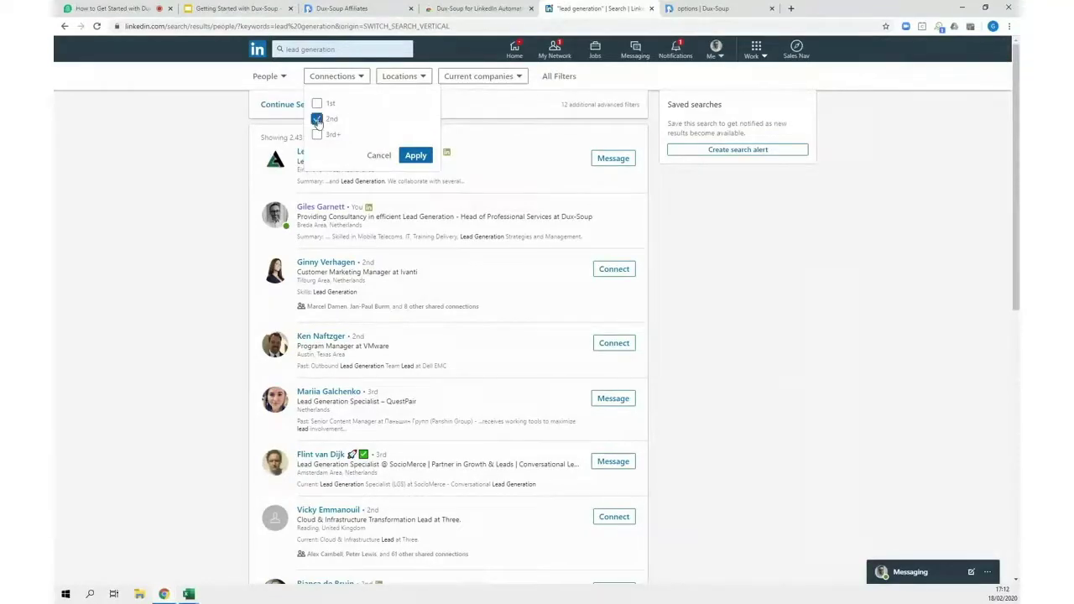
pyautogui.click(416, 155)
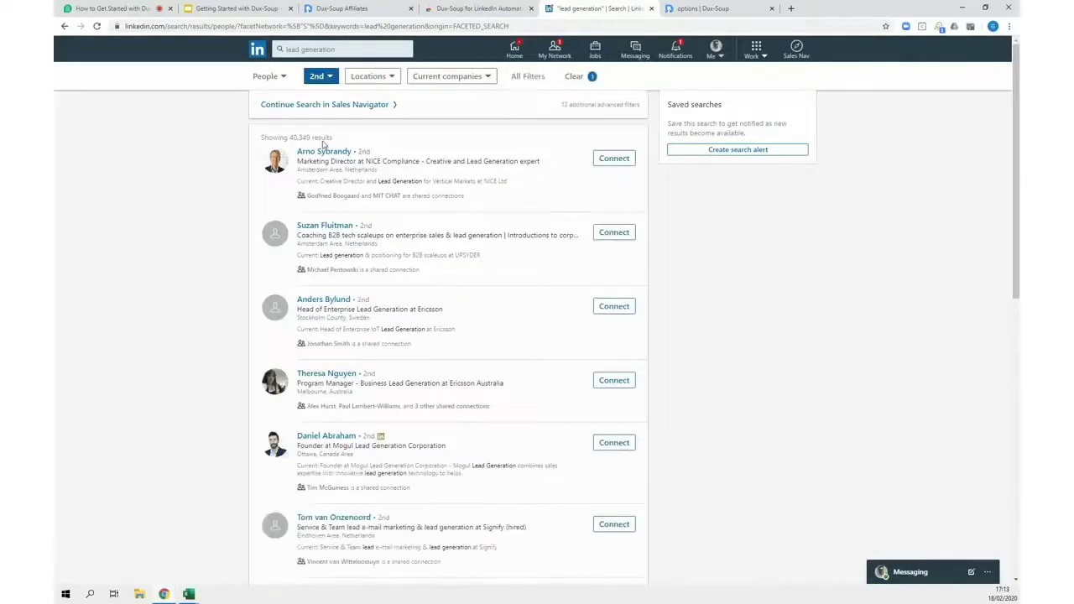
pyautogui.click(393, 78)
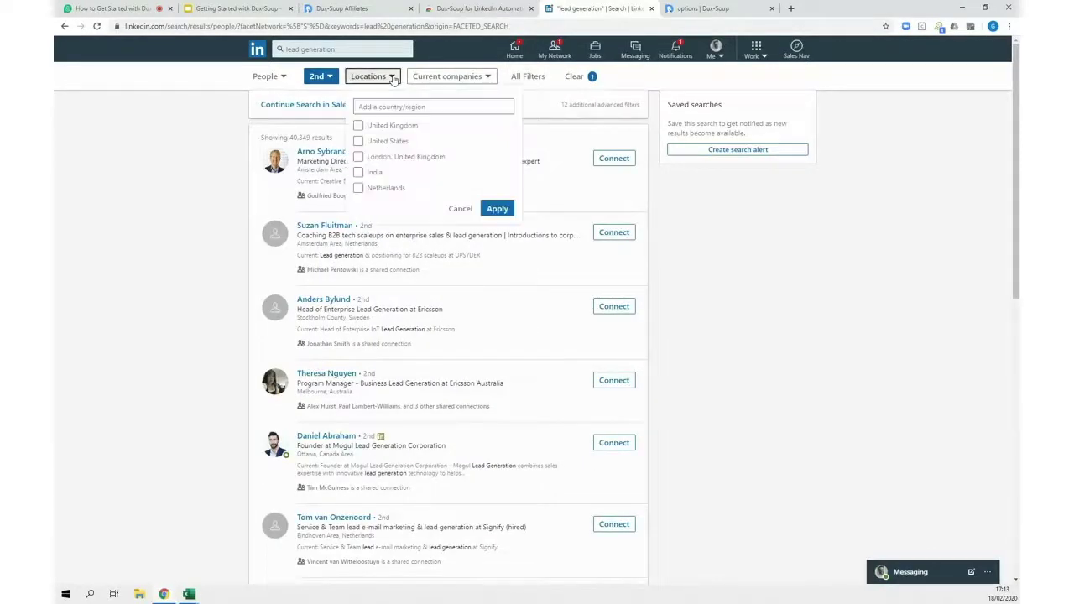
pyautogui.click(358, 190)
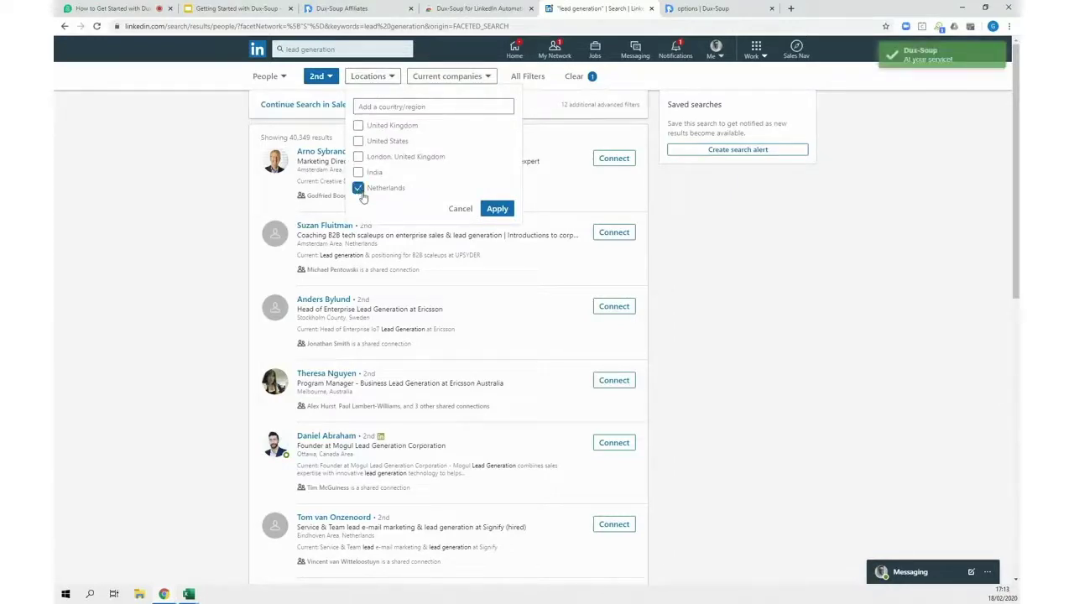
pyautogui.click(496, 210)
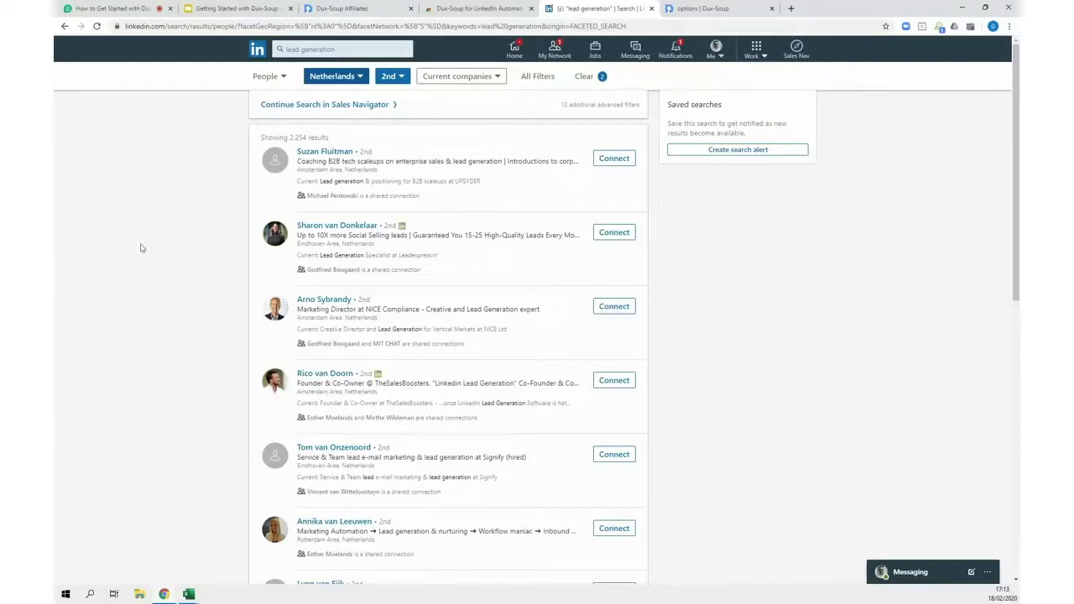
# - Look through the filtered people results, open Sales Navigator, and continue the lead generation search there from the LinkedIn results
pyautogui.scroll(-3, 166, 252)
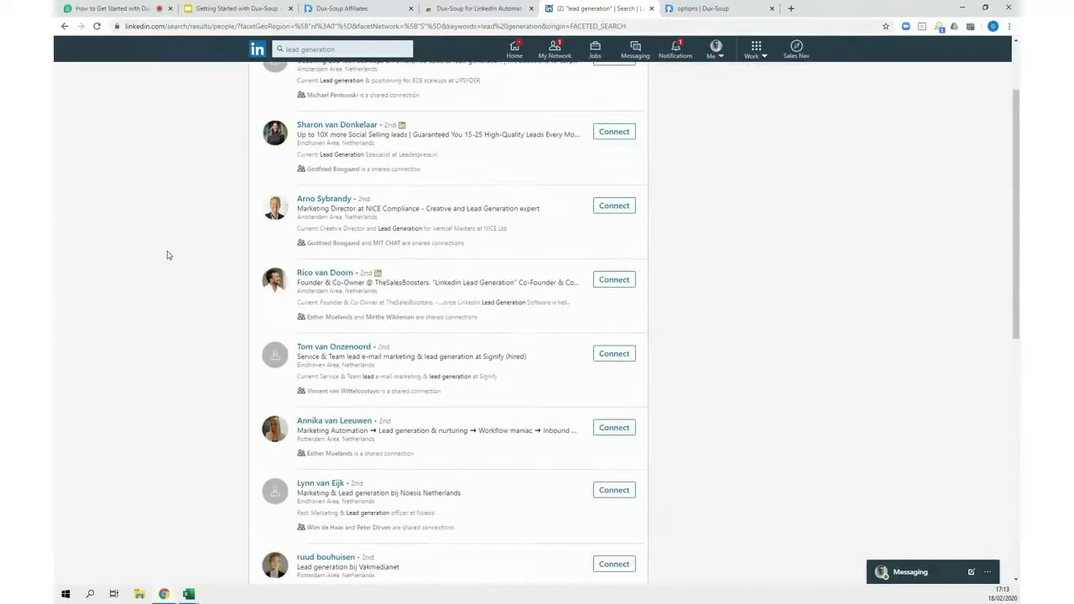
pyautogui.scroll(-2, 167, 259)
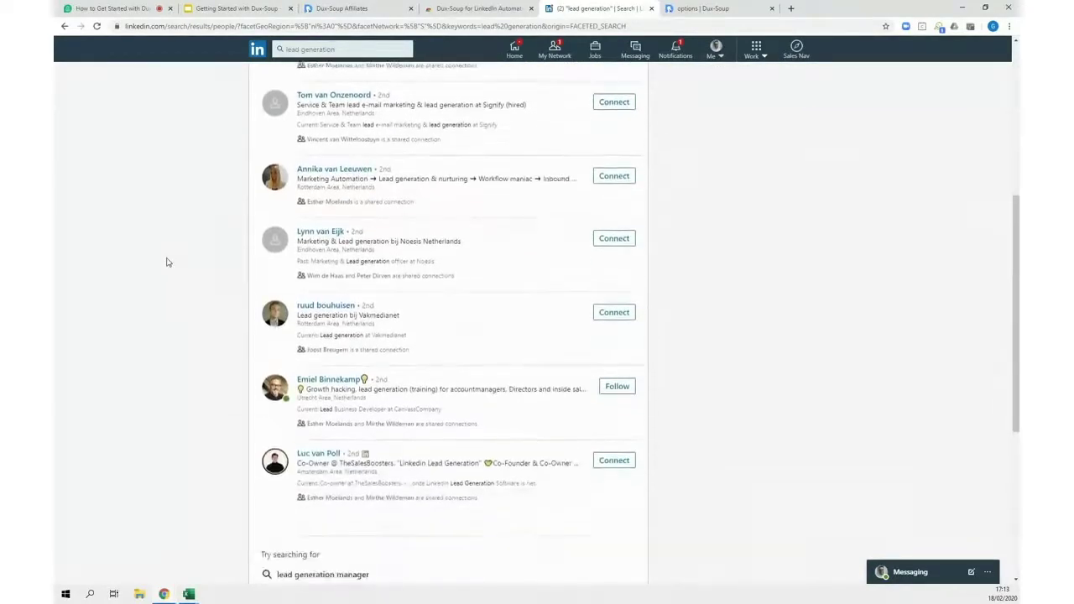
pyautogui.scroll(-2, 166, 260)
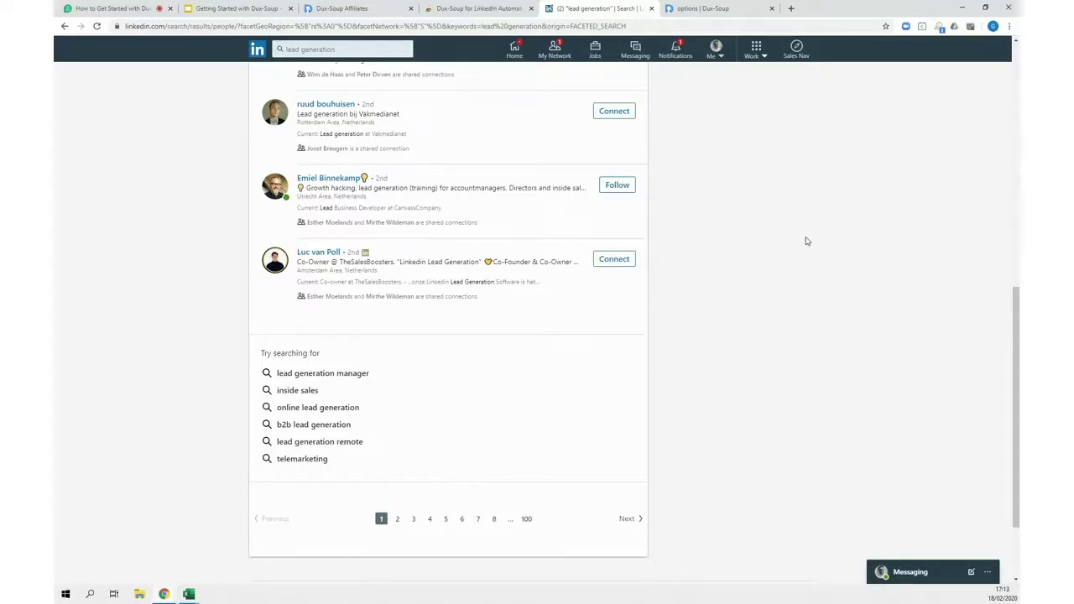
pyautogui.scroll(3, 806, 241)
pyautogui.scroll(5, 806, 241)
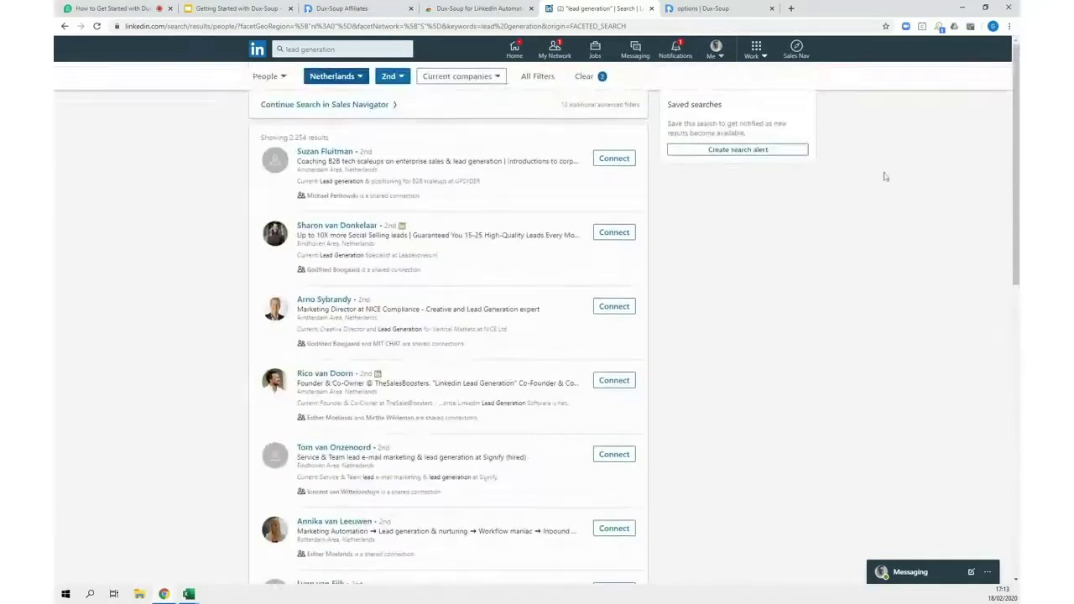
pyautogui.click(797, 50)
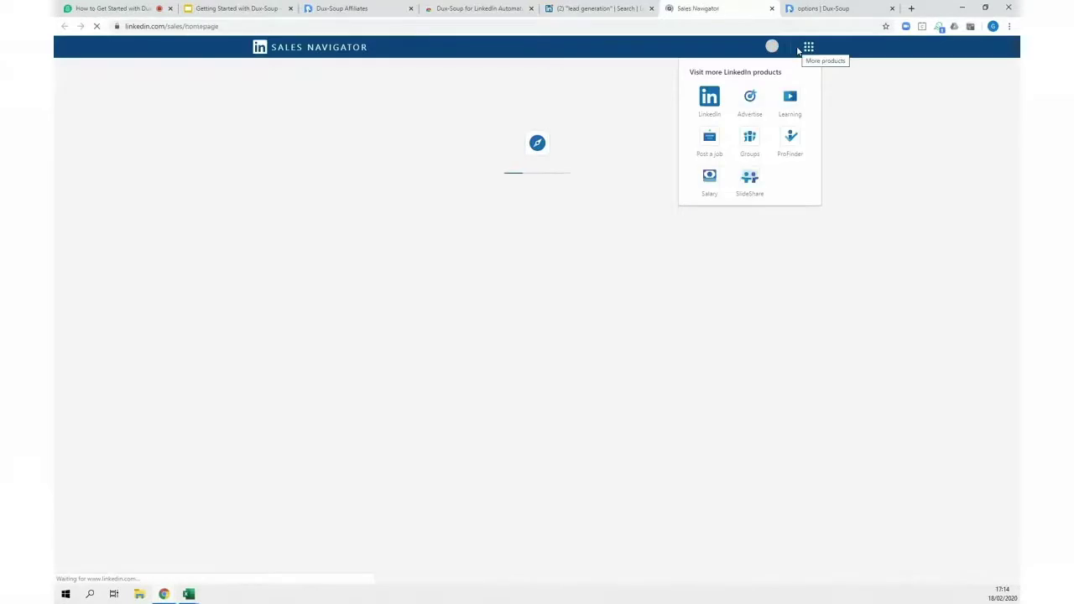
pyautogui.click(597, 10)
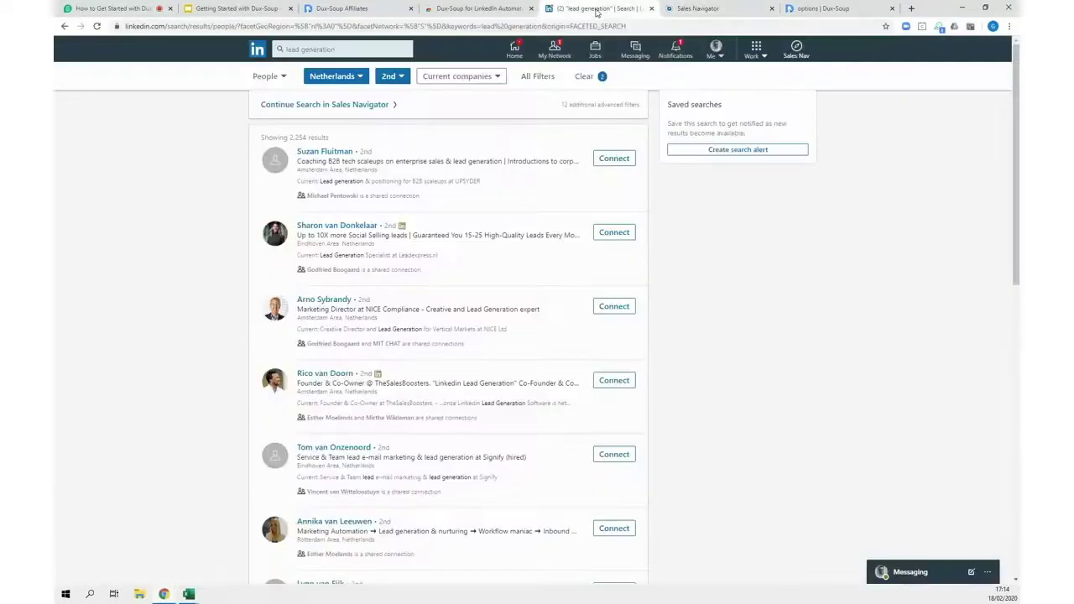
pyautogui.click(335, 105)
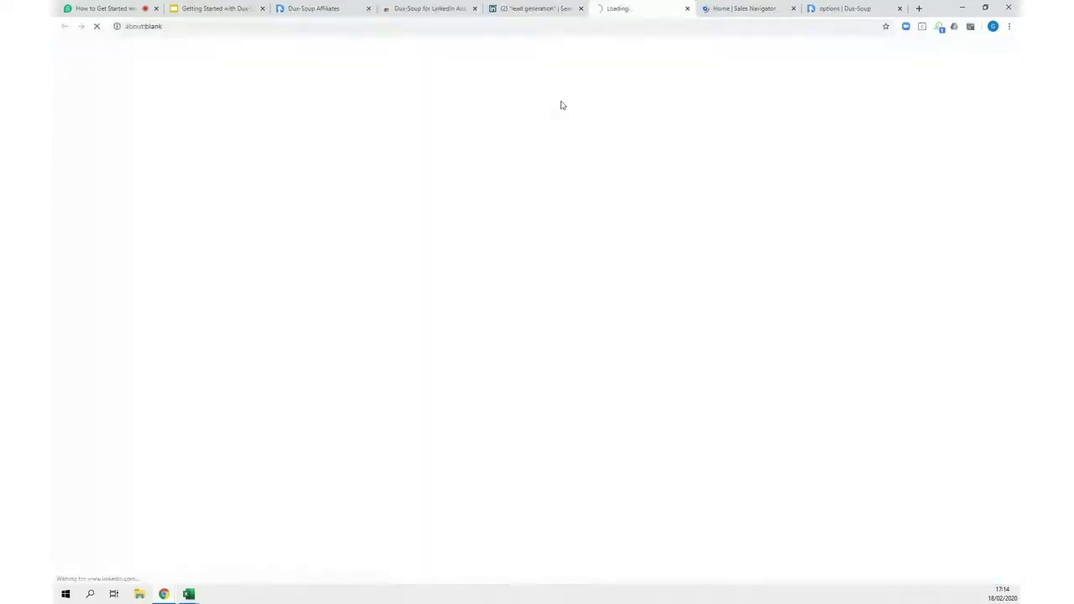
# - Close the extra Sales Navigator home tab and compare the LinkedIn people results with the Sales Navigator lead results
pyautogui.click(794, 10)
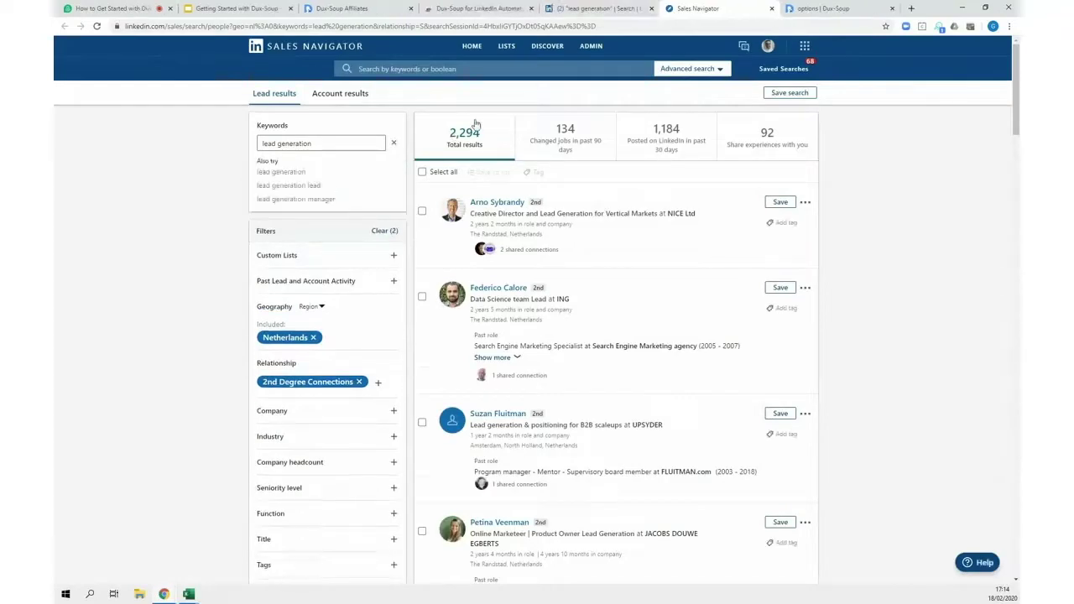
pyautogui.click(588, 8)
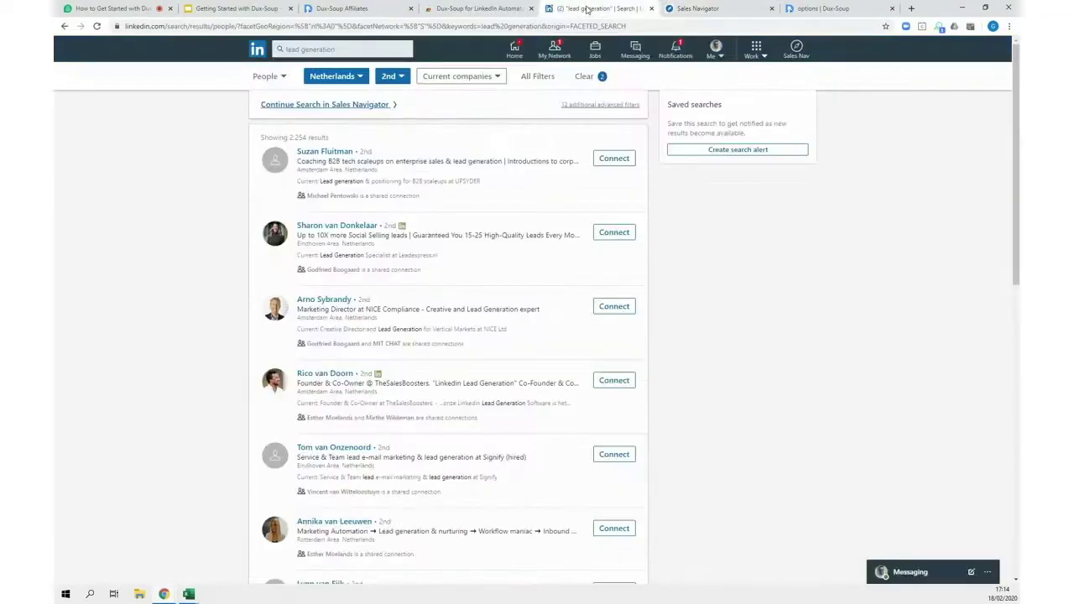
pyautogui.click(698, 8)
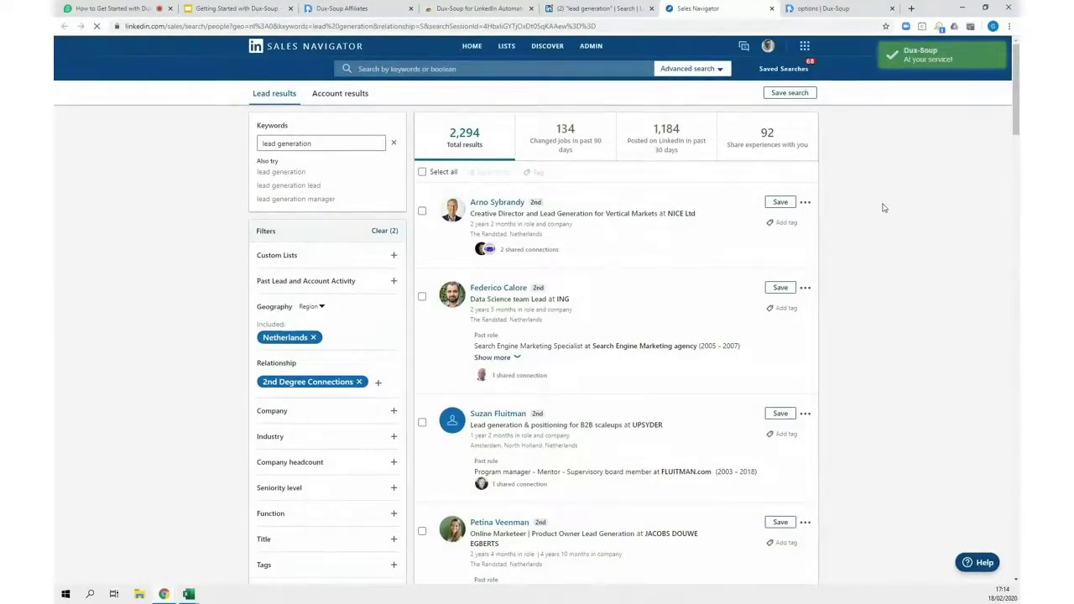
# - Examine the first page of Sales Navigator lead results down to its pagination and check it against the LinkedIn people results
pyautogui.scroll(-4, 886, 209)
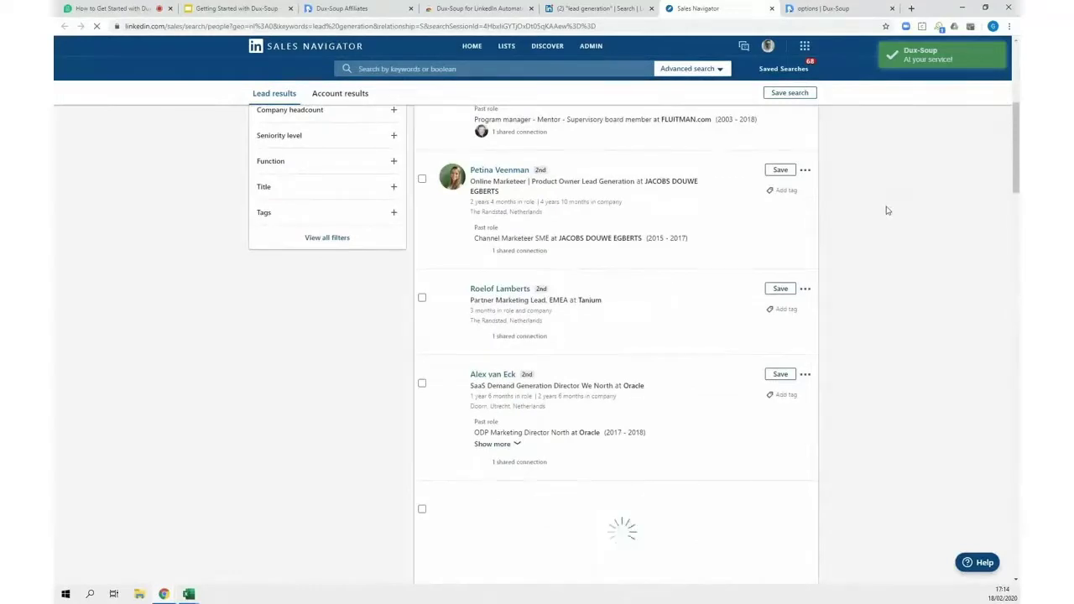
pyautogui.scroll(-4, 887, 212)
pyautogui.scroll(-10, 888, 212)
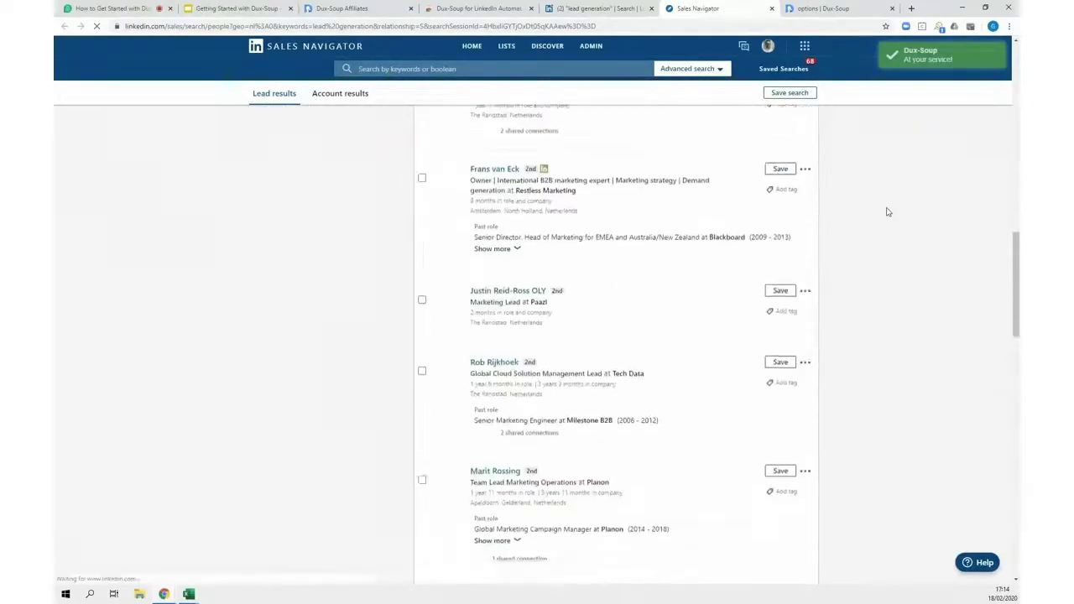
pyautogui.scroll(-6, 888, 214)
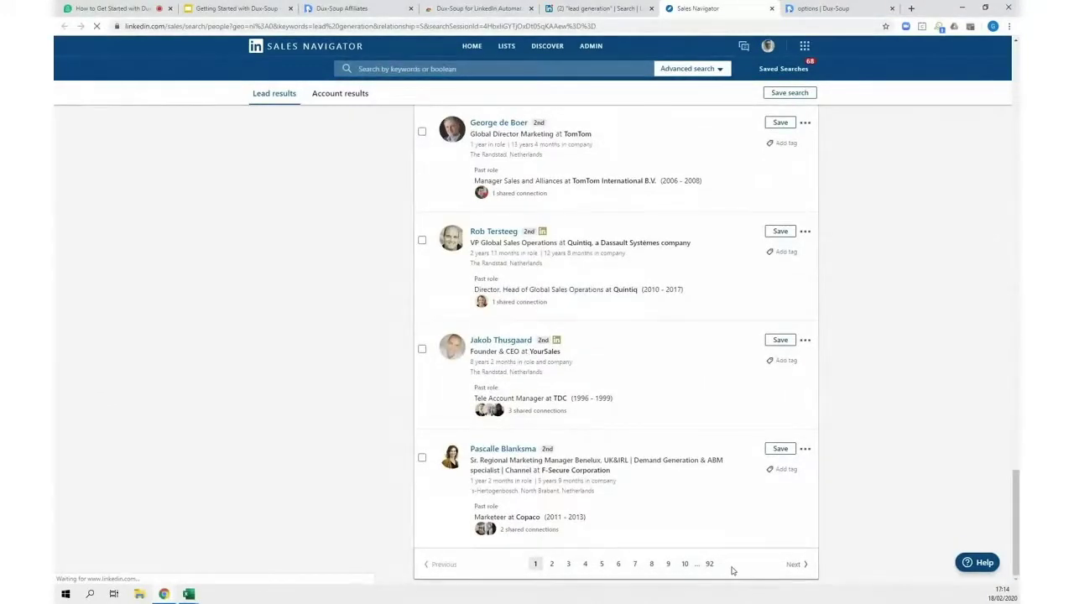
pyautogui.scroll(3, 915, 307)
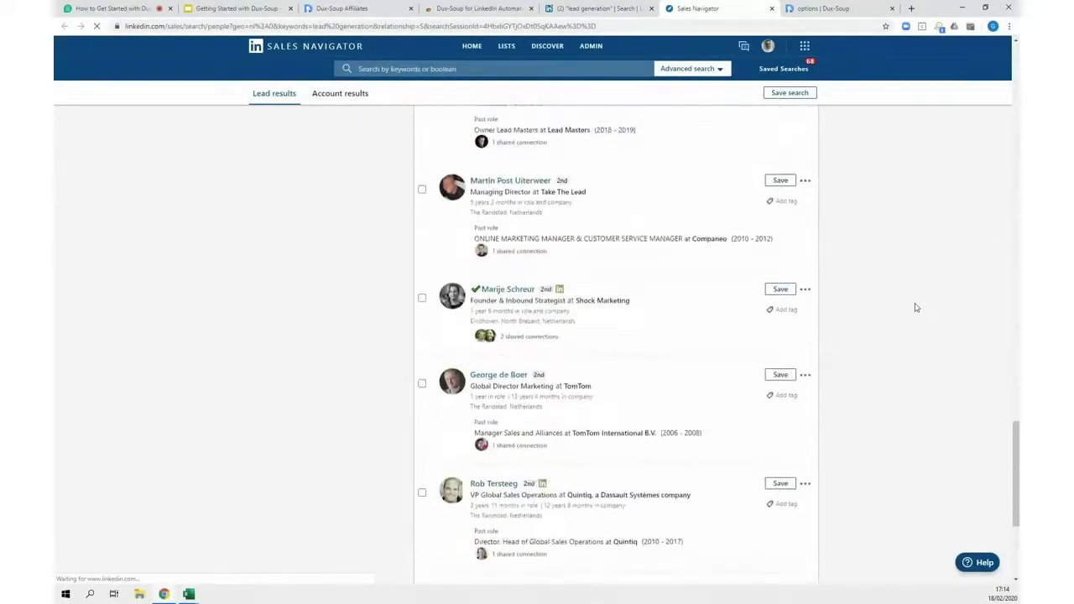
pyautogui.scroll(15, 916, 308)
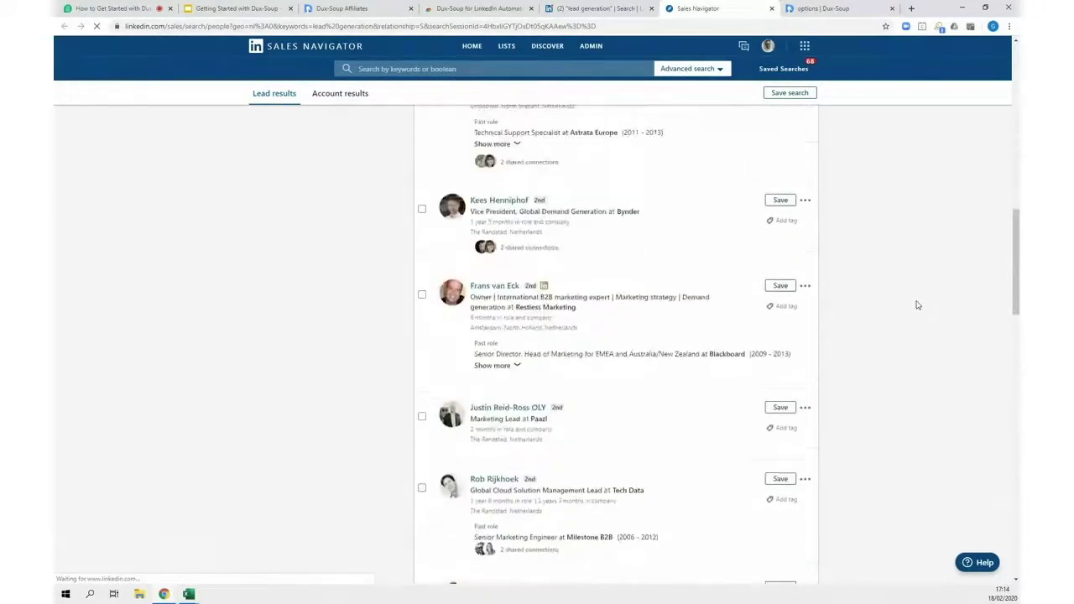
pyautogui.scroll(15, 917, 305)
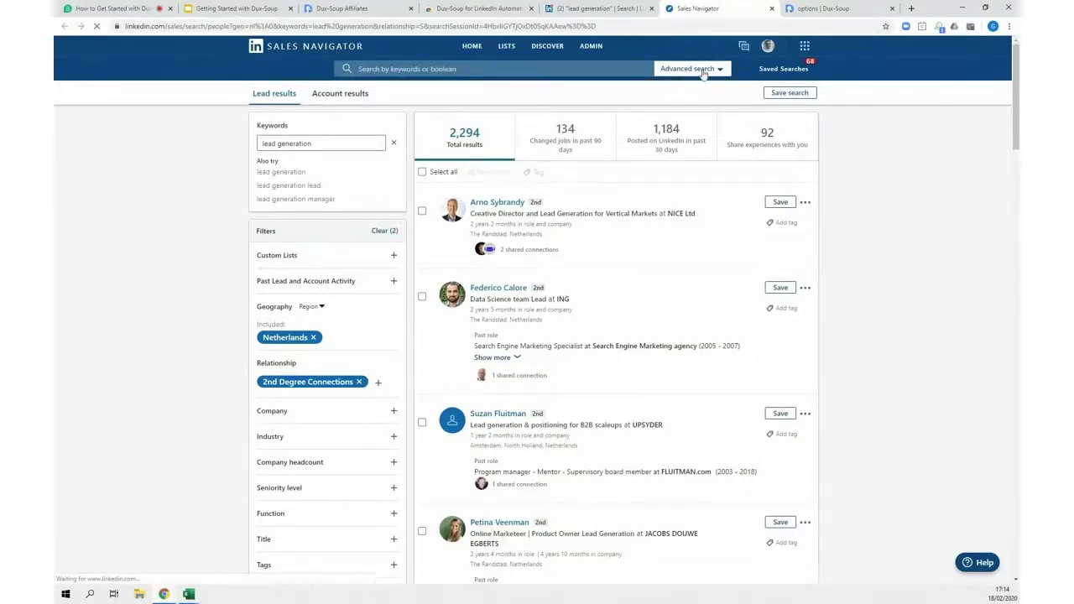
pyautogui.click(581, 12)
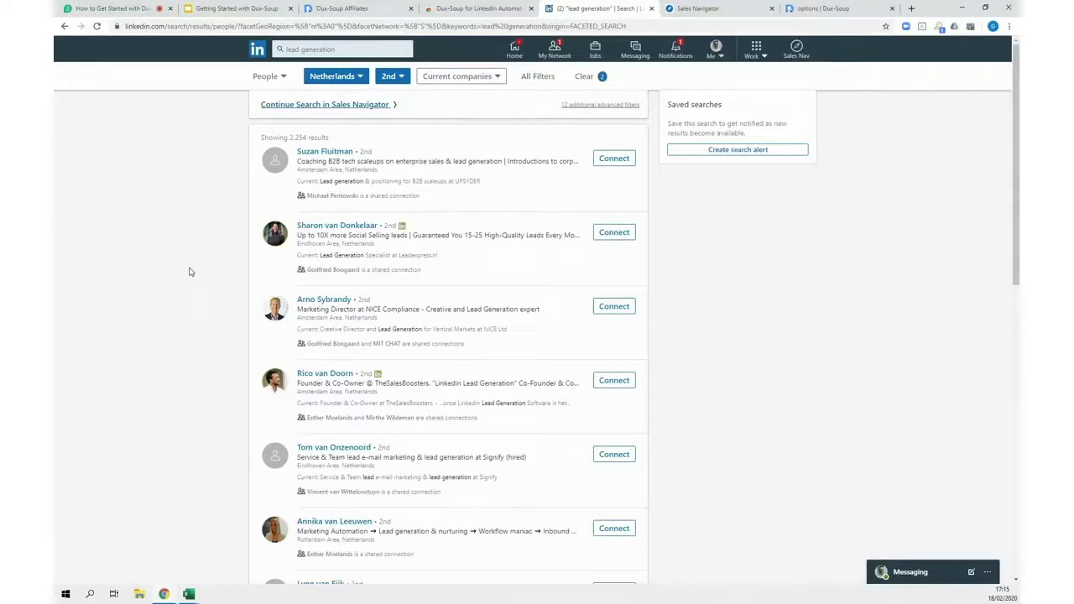
pyautogui.click(701, 9)
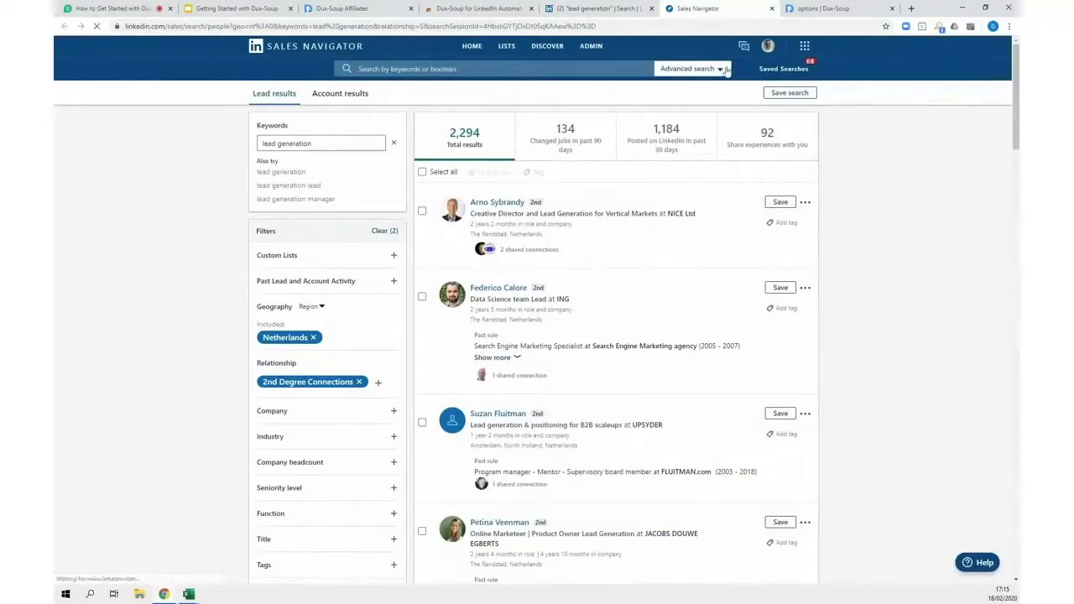
# - Open the advanced lead search filters in Sales Navigator and add the group "Lead Generation 2.0"
pyautogui.click(696, 68)
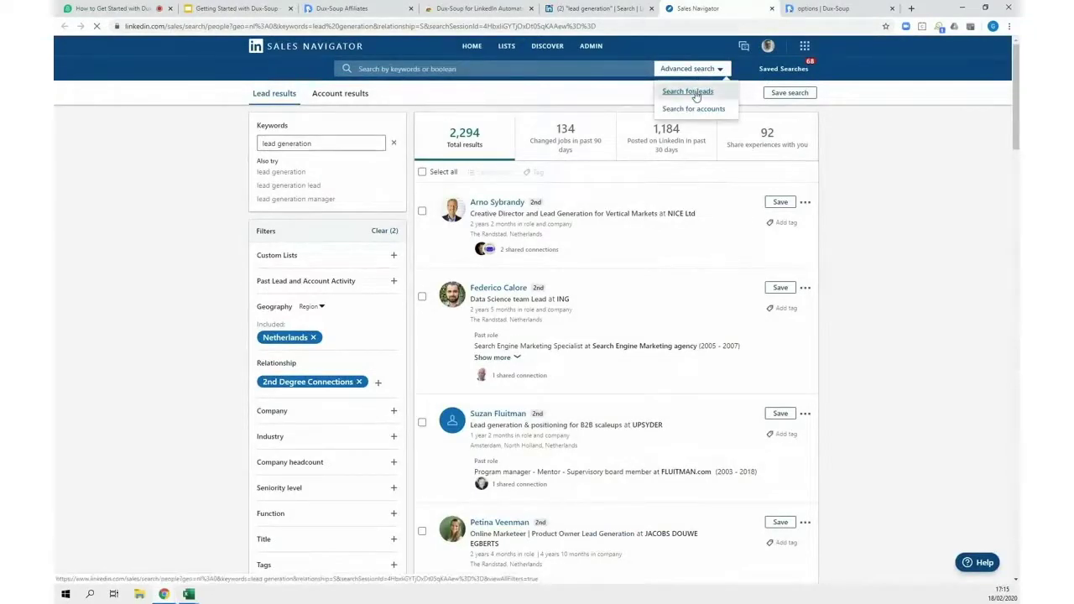
pyautogui.click(696, 92)
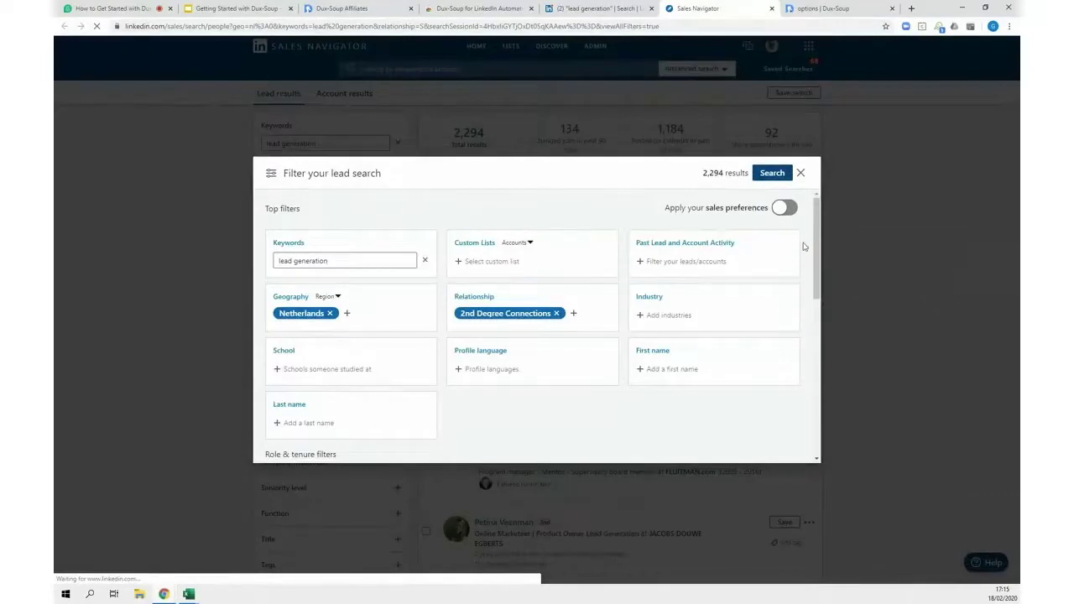
pyautogui.scroll(-5, 803, 247)
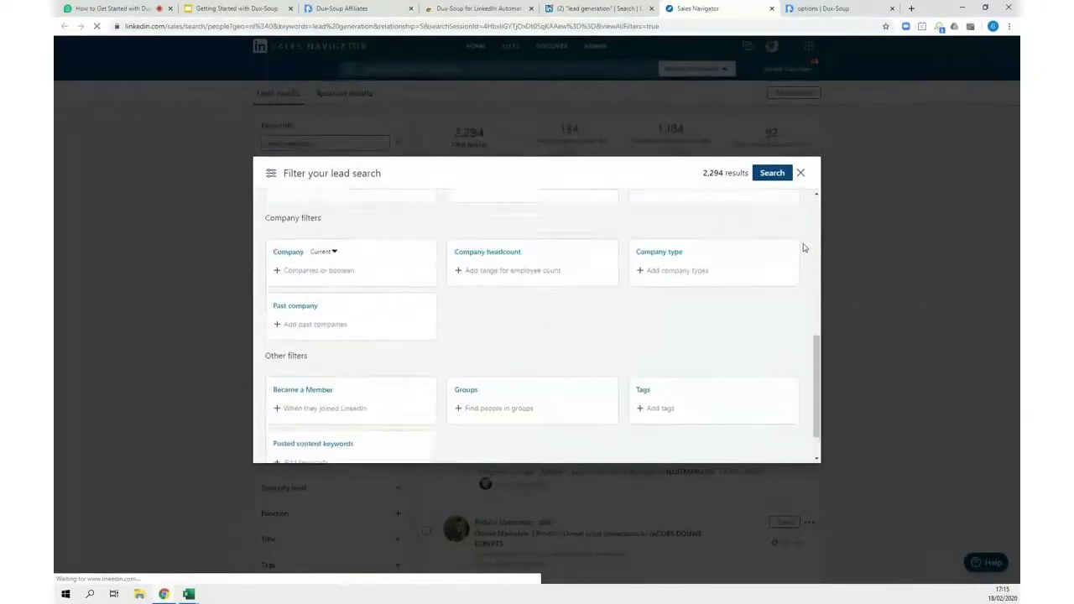
pyautogui.scroll(-2, 803, 246)
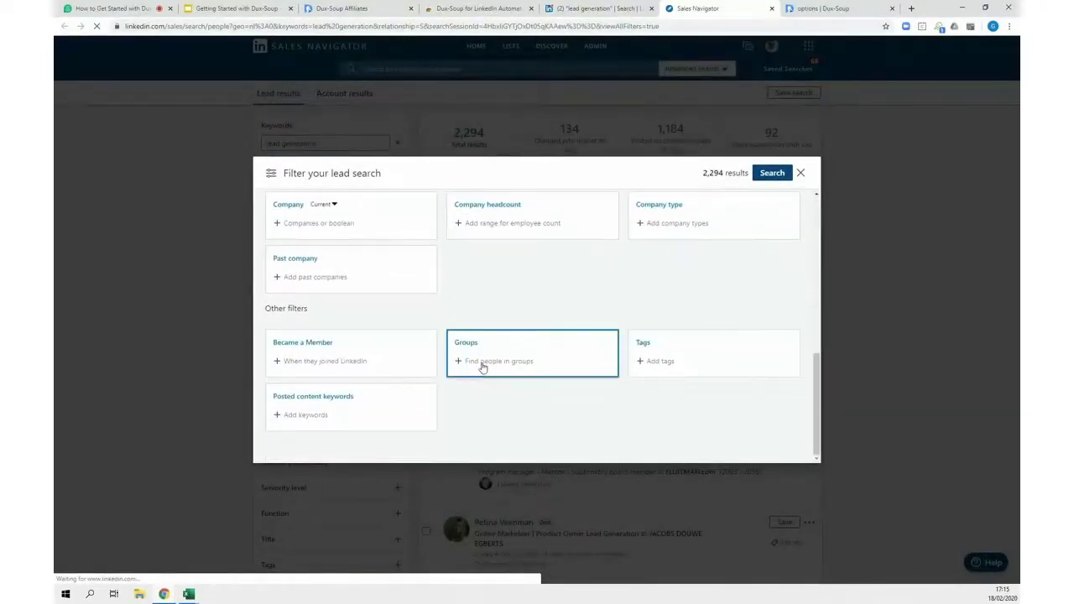
pyautogui.click(482, 367)
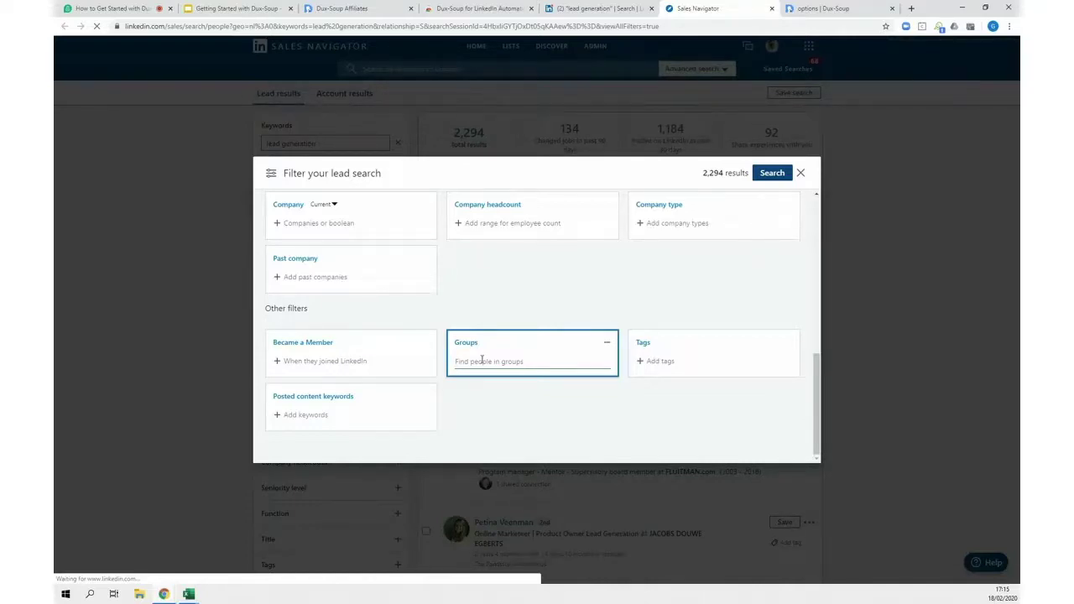
pyautogui.write('lead')
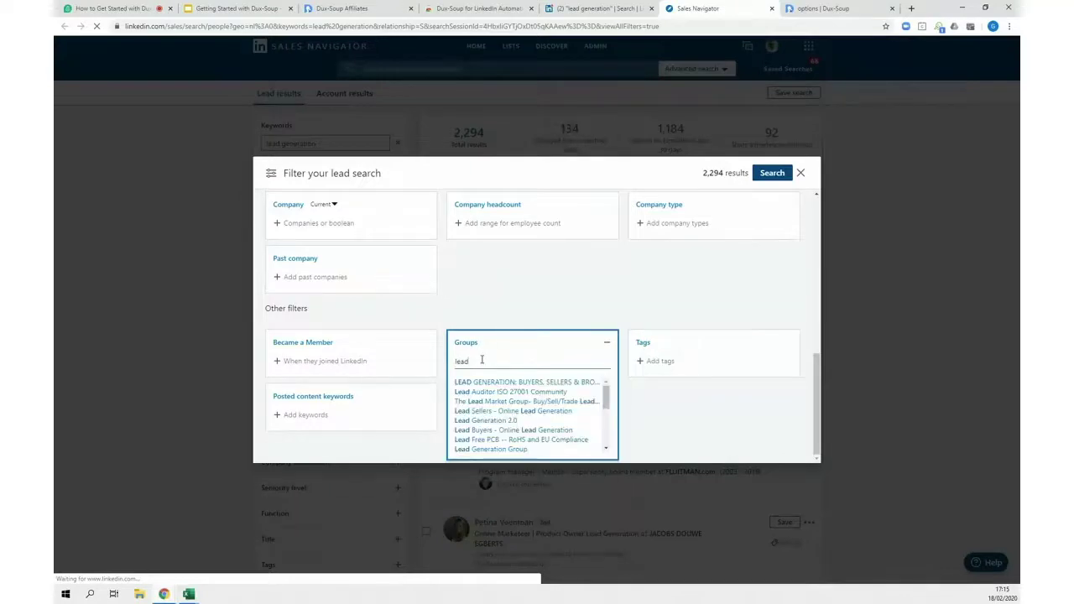
pyautogui.click(487, 420)
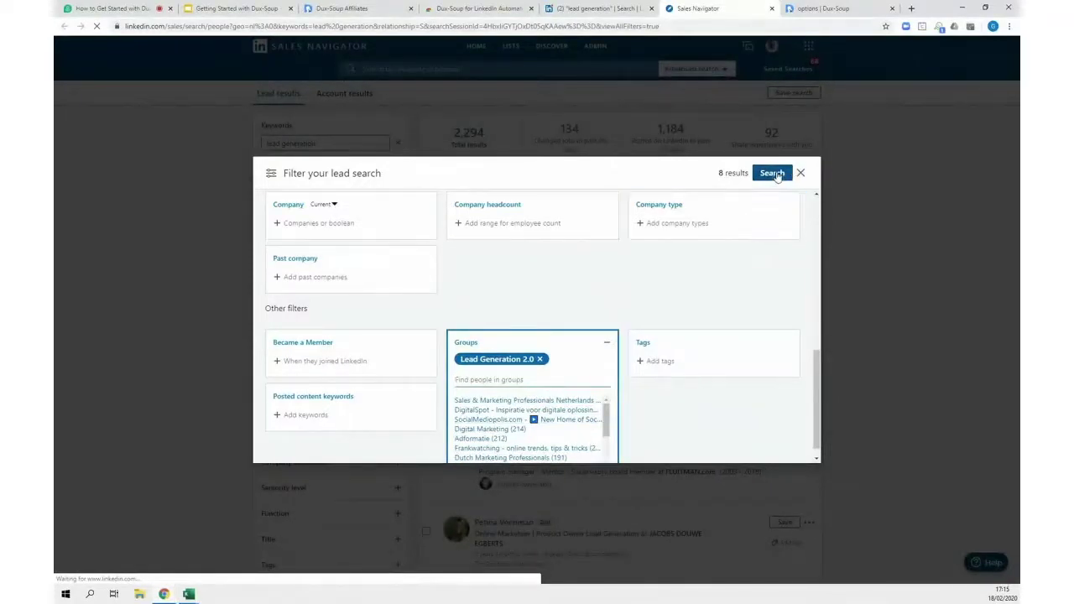
# - Remove the Netherlands geography and the 2nd Degree Connections relationship from the lead search filters
pyautogui.scroll(10, 619, 283)
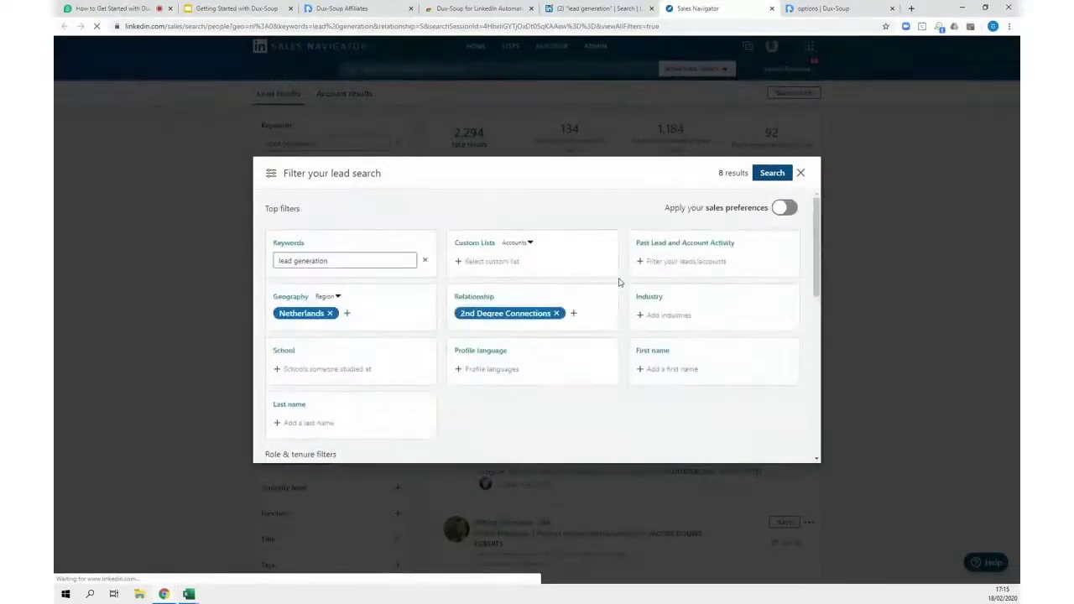
pyautogui.click(330, 313)
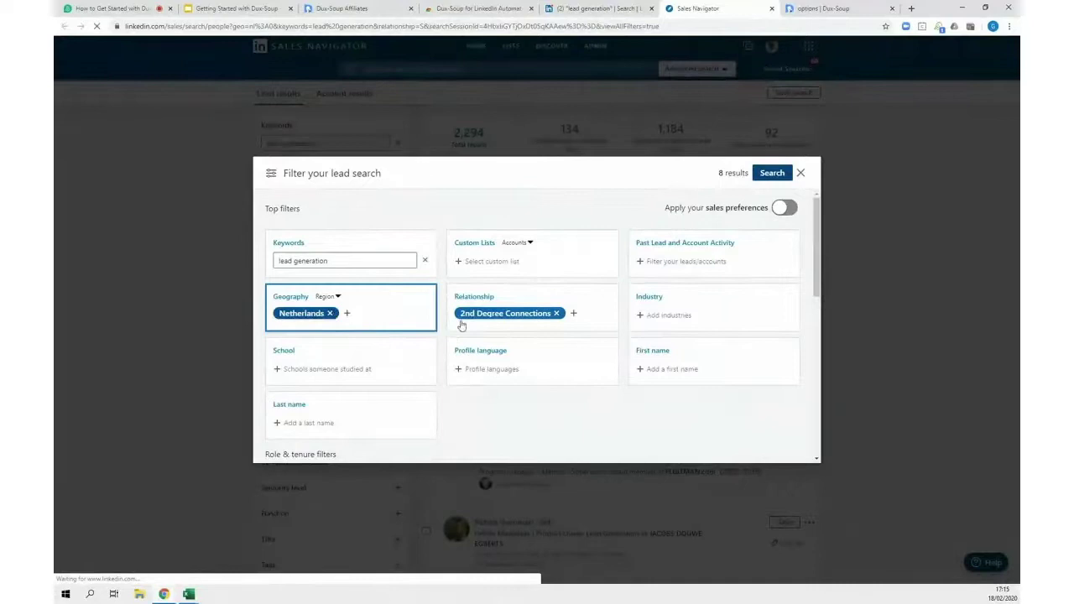
pyautogui.click(556, 313)
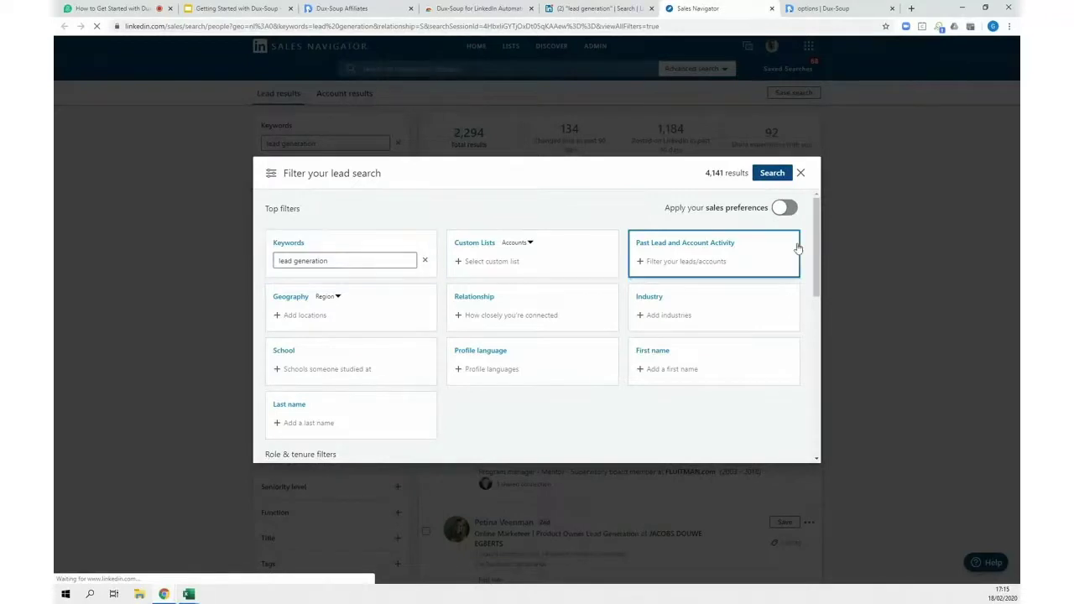
# - Review the remaining lead filters, add Netherlands as the geography, and run the lead search
pyautogui.scroll(-3, 805, 241)
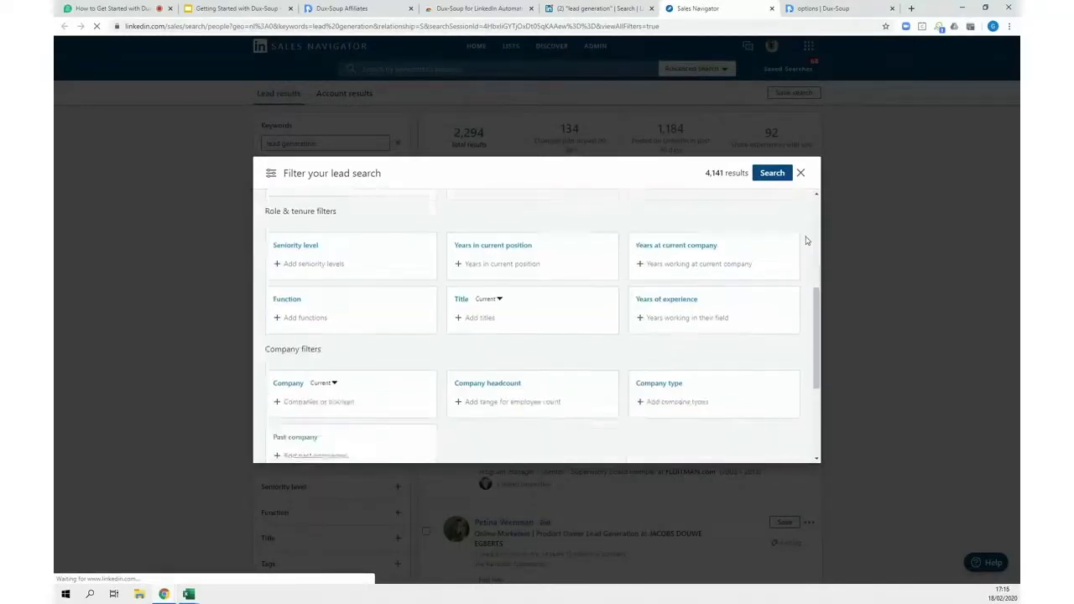
pyautogui.scroll(-3, 806, 241)
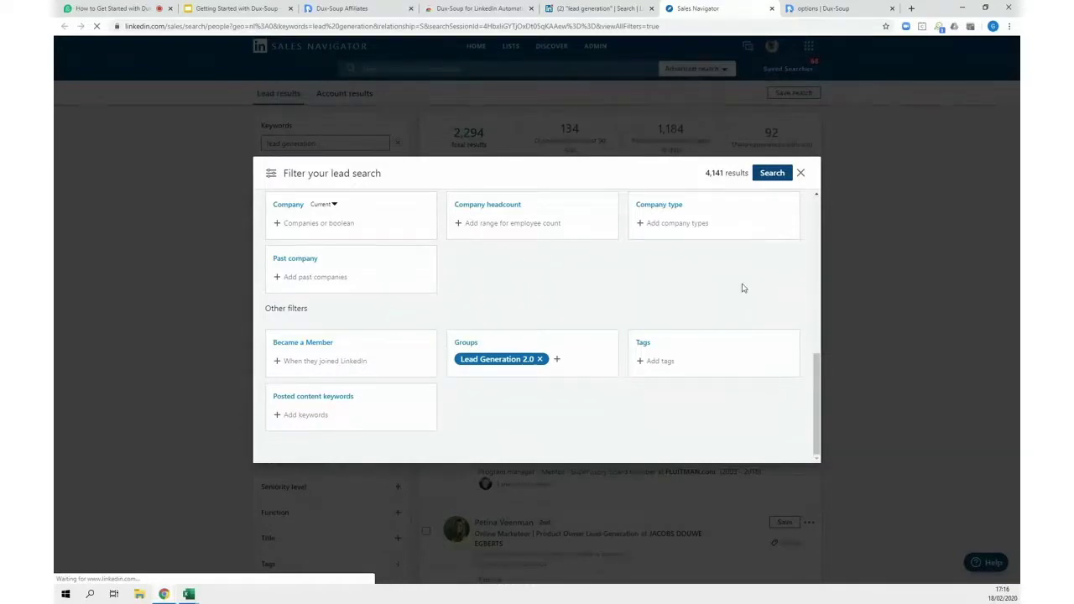
pyautogui.scroll(2, 808, 257)
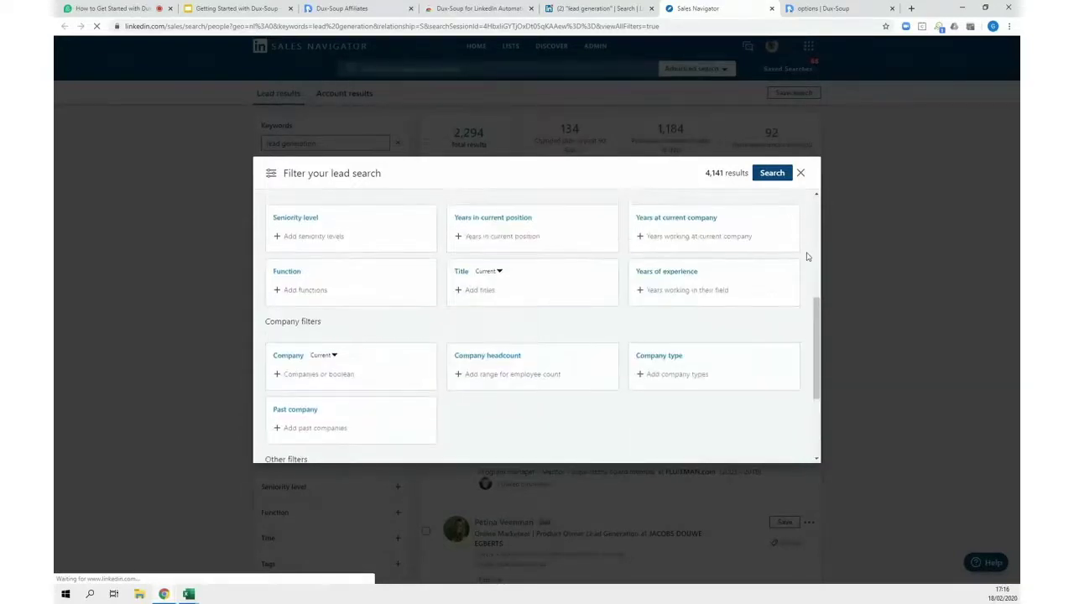
pyautogui.scroll(5, 808, 257)
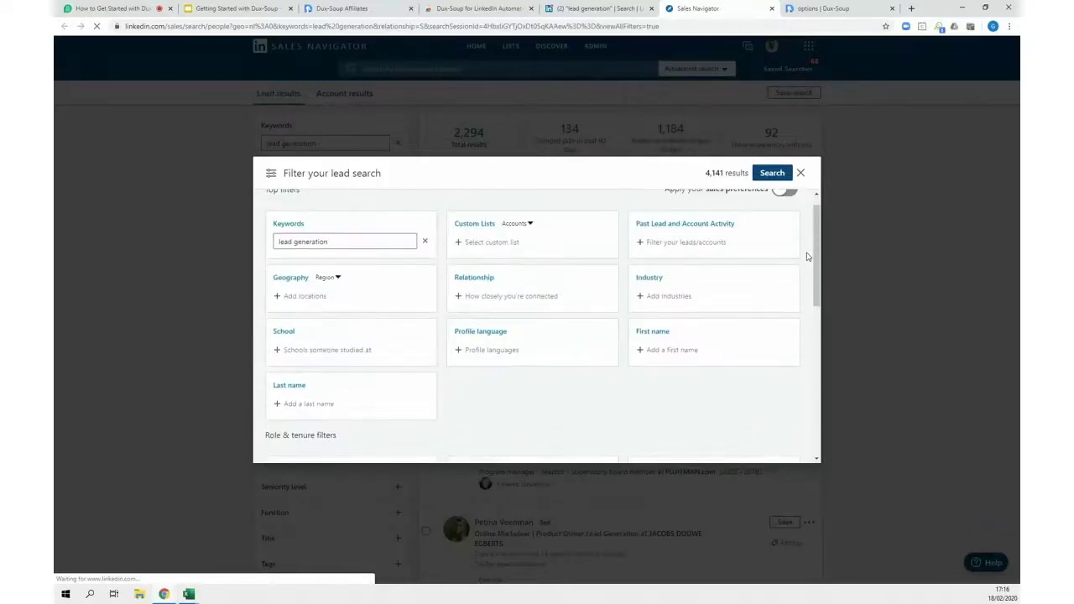
pyautogui.click(301, 316)
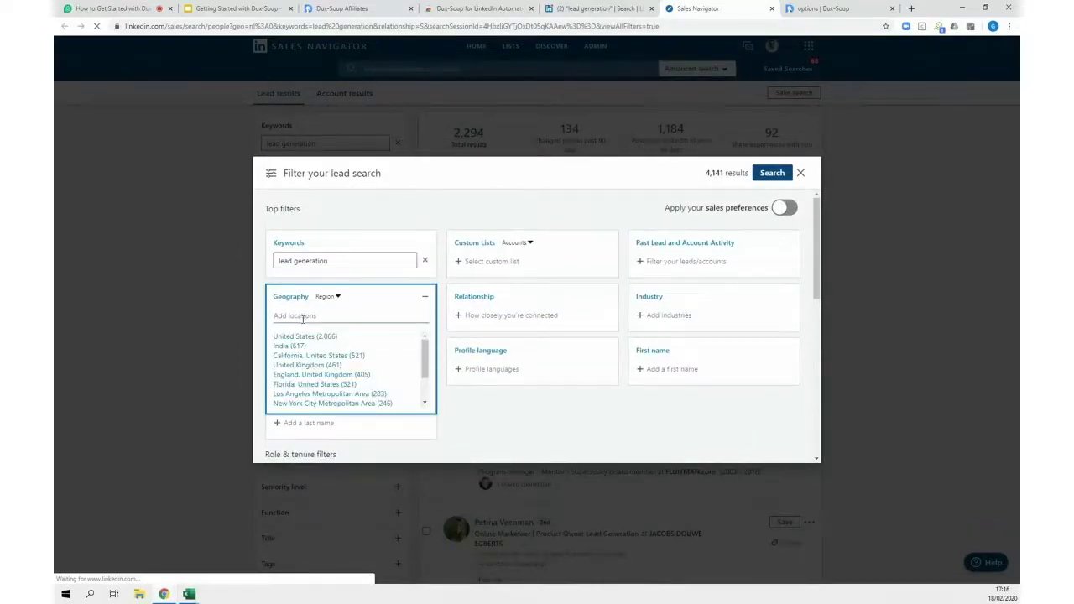
pyautogui.write('nether')
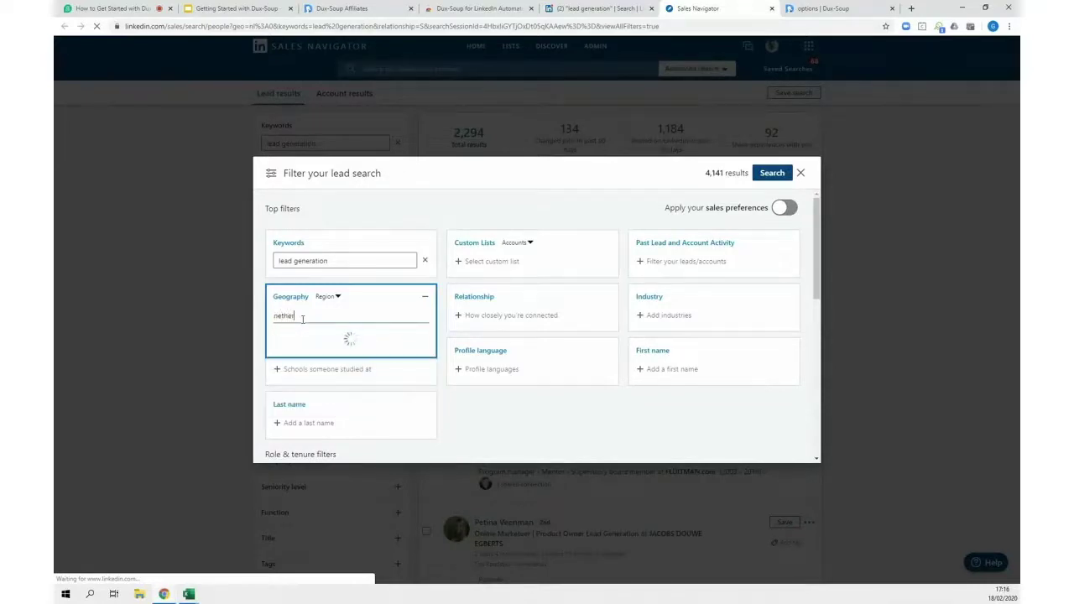
pyautogui.click(292, 338)
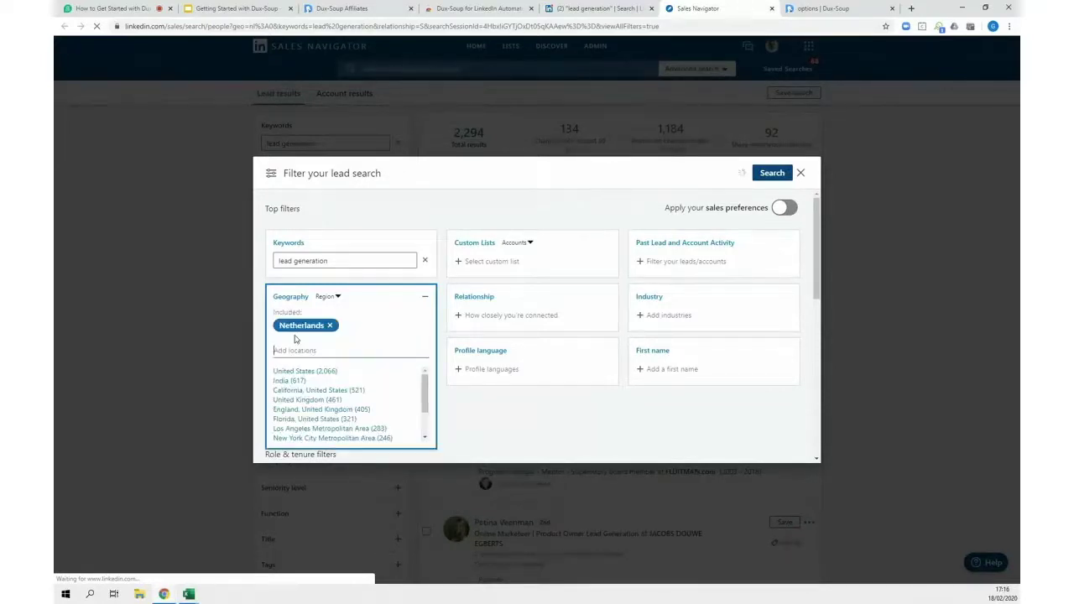
pyautogui.click(770, 175)
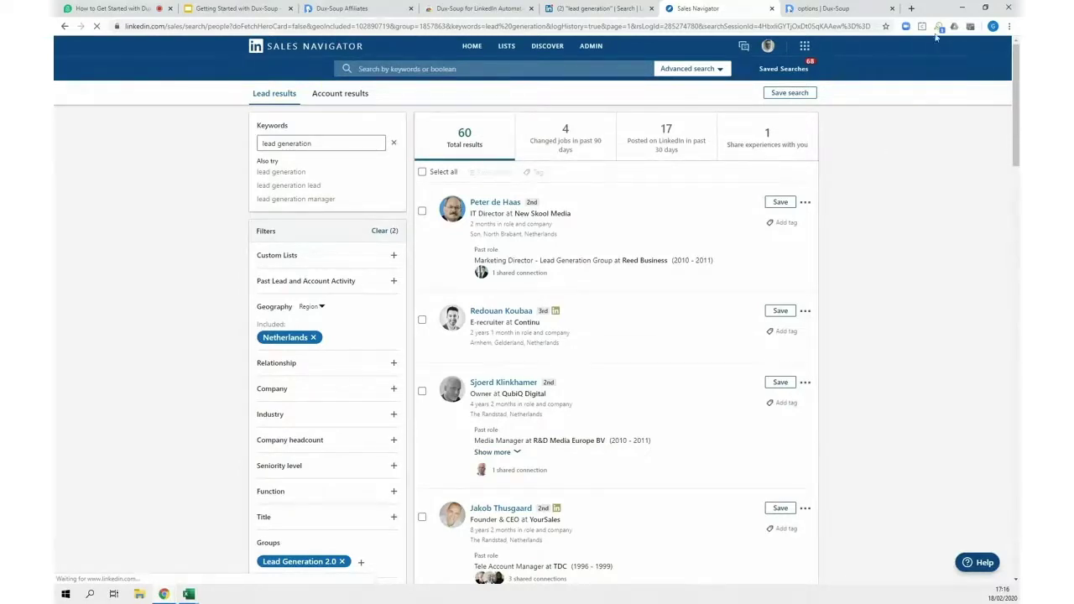
# - In the Dux-Soup options, enable connection requests to 2nd and 3rd degree connections and include a personalised message with the request
pyautogui.click(940, 28)
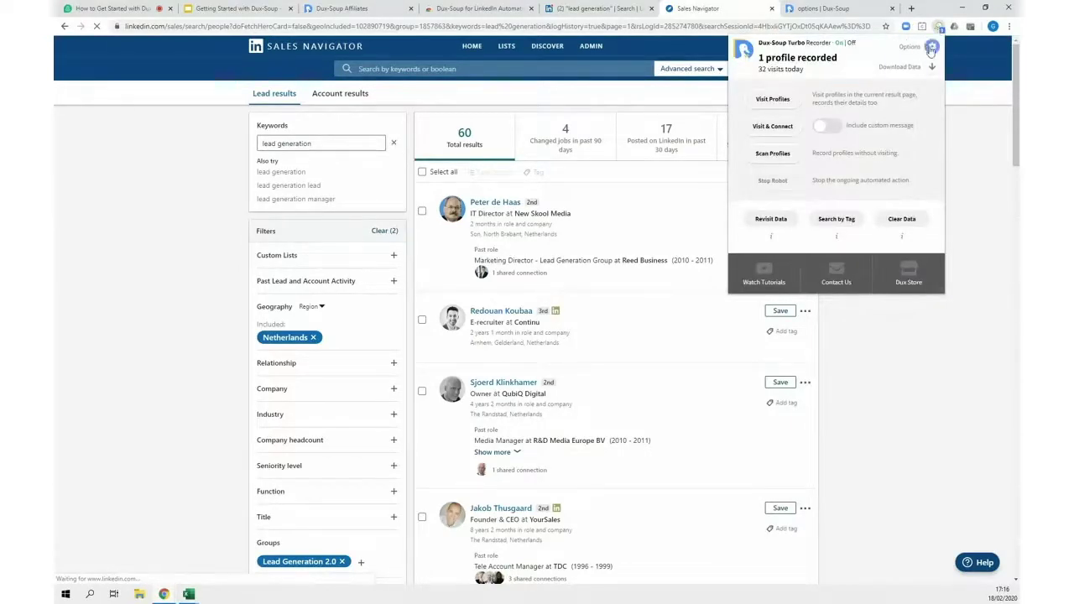
pyautogui.click(932, 49)
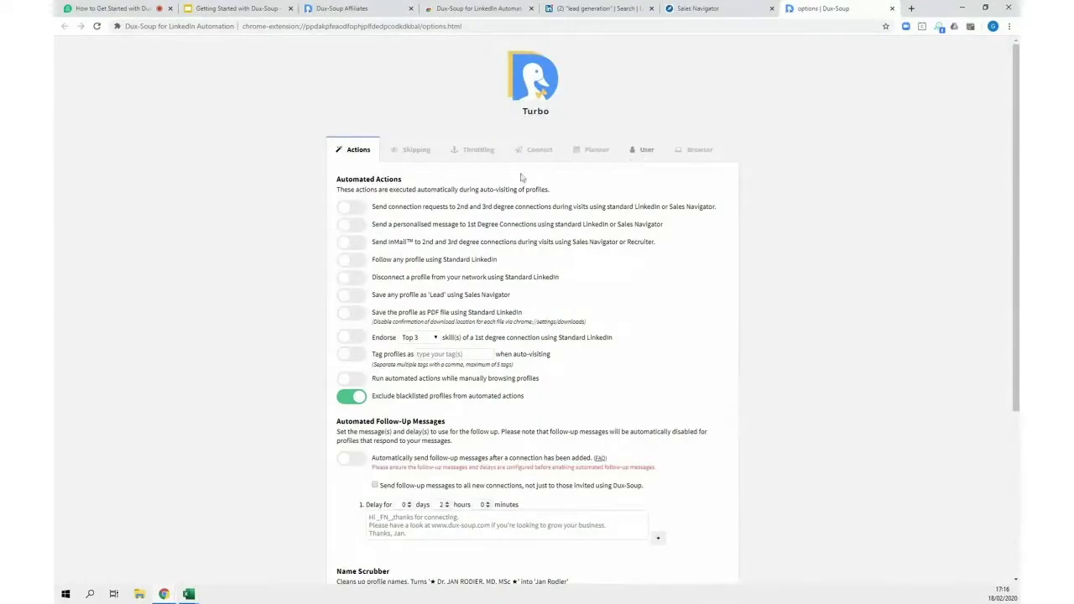
pyautogui.click(351, 208)
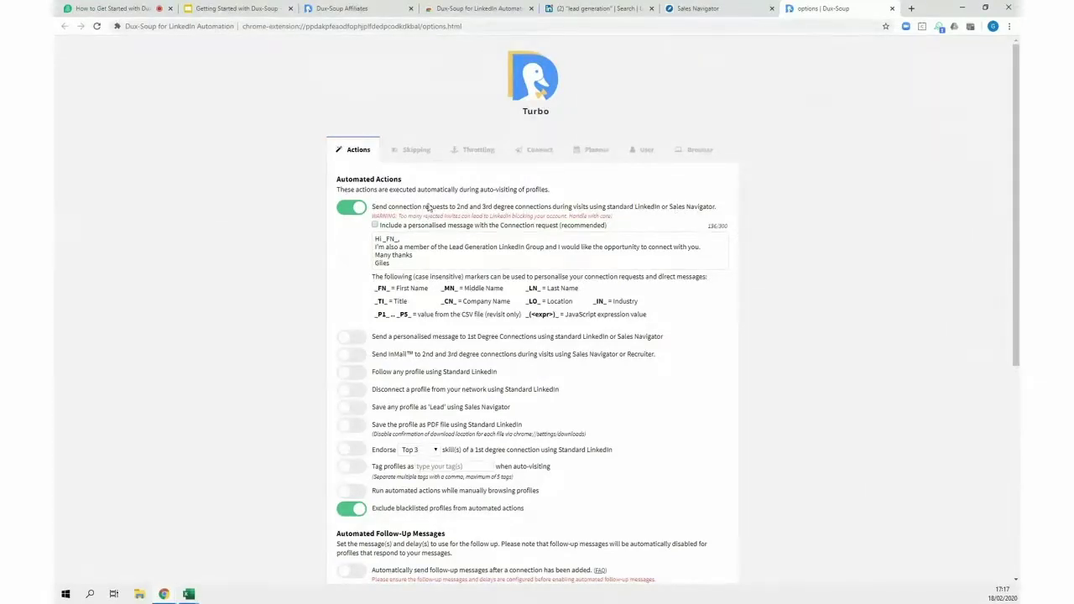
pyautogui.click(375, 225)
# - Enable tagging of profiles when auto-visiting and set the tags to LeadGen and NL
pyautogui.click(357, 469)
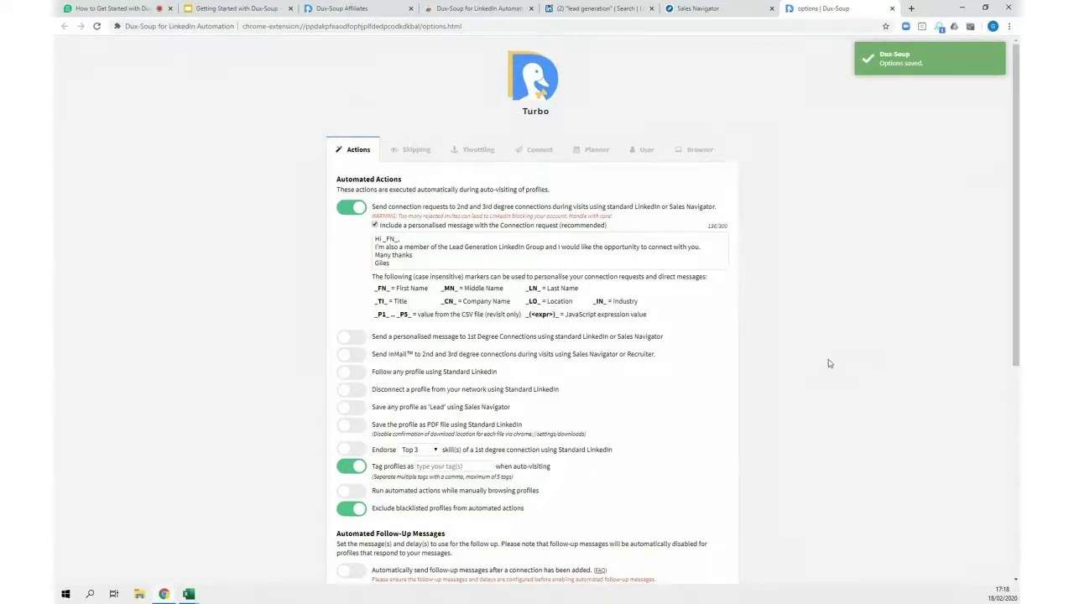
pyautogui.scroll(-2, 830, 361)
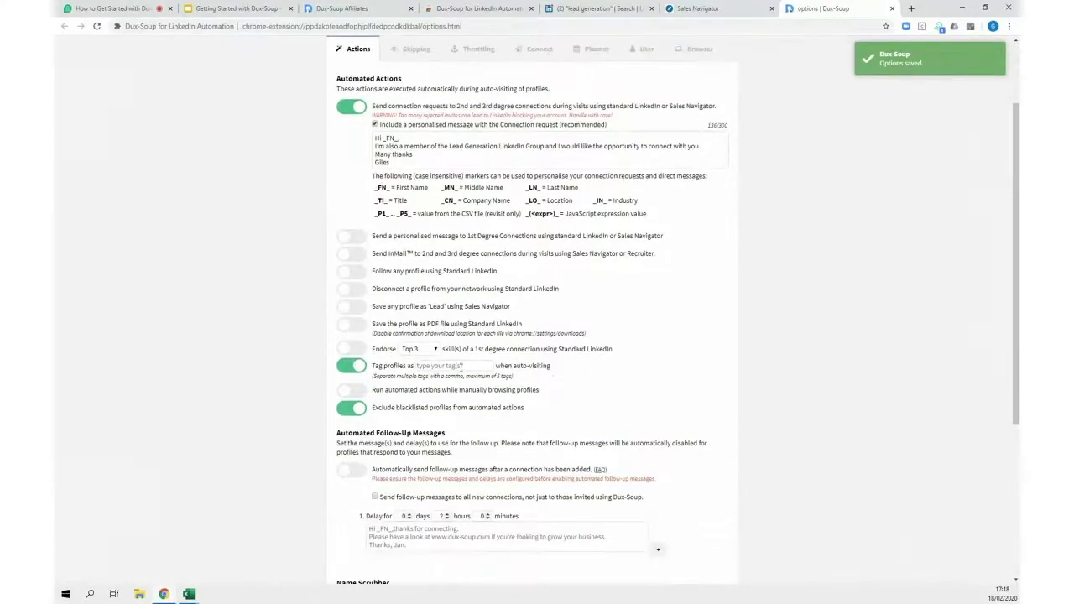
pyautogui.click(467, 367)
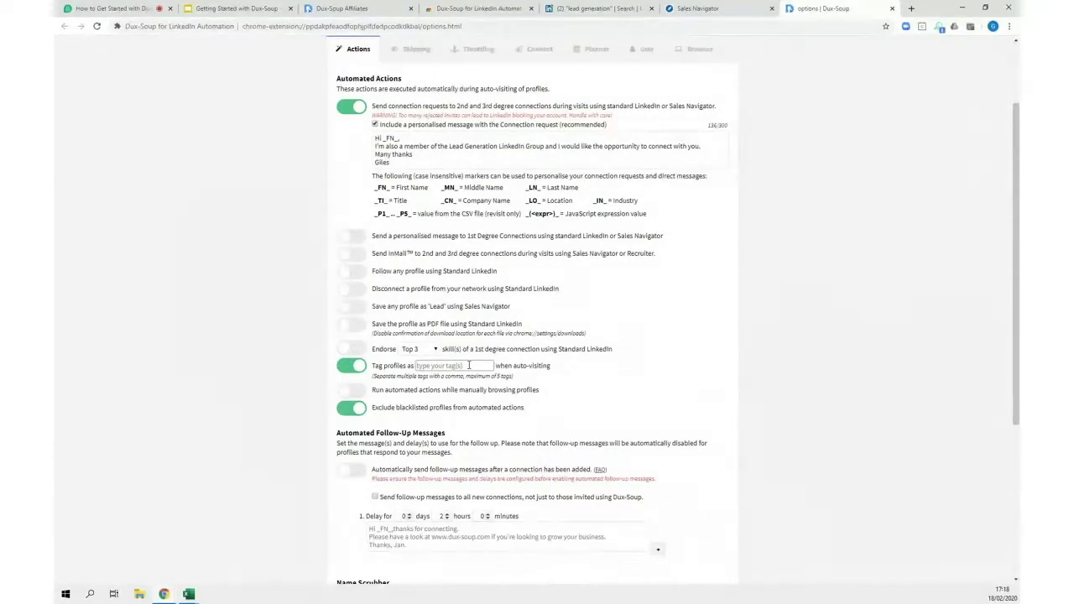
pyautogui.write('LeadGen')
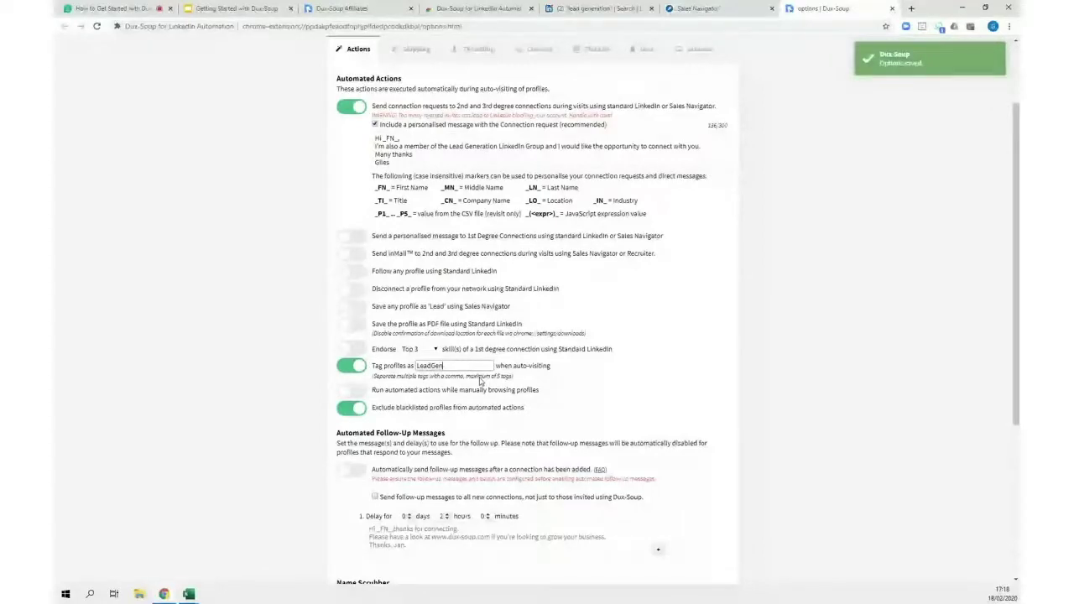
pyautogui.write(', NL')
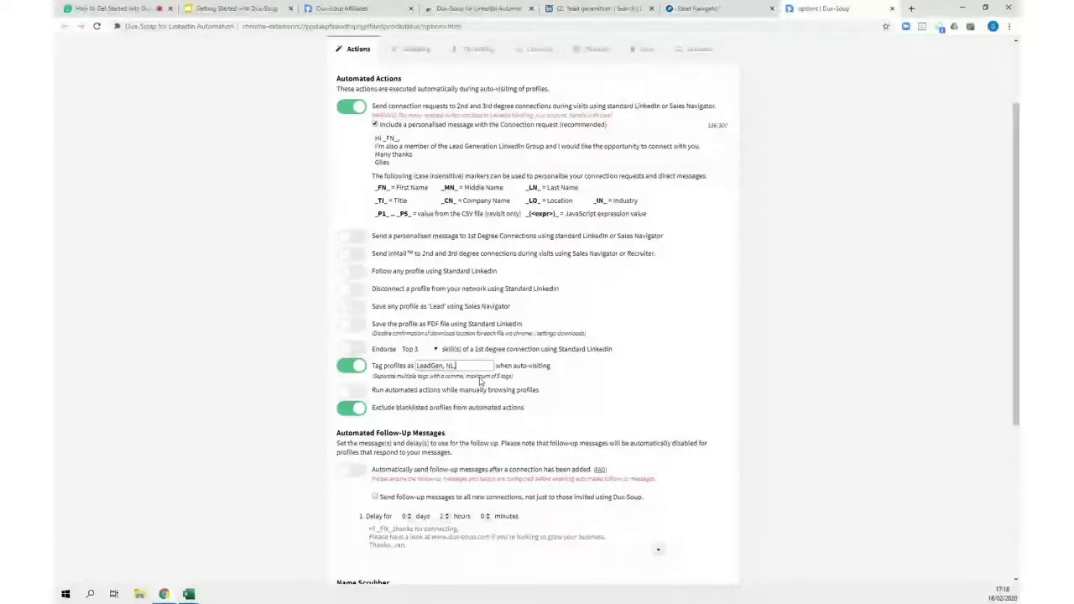
pyautogui.write(',')
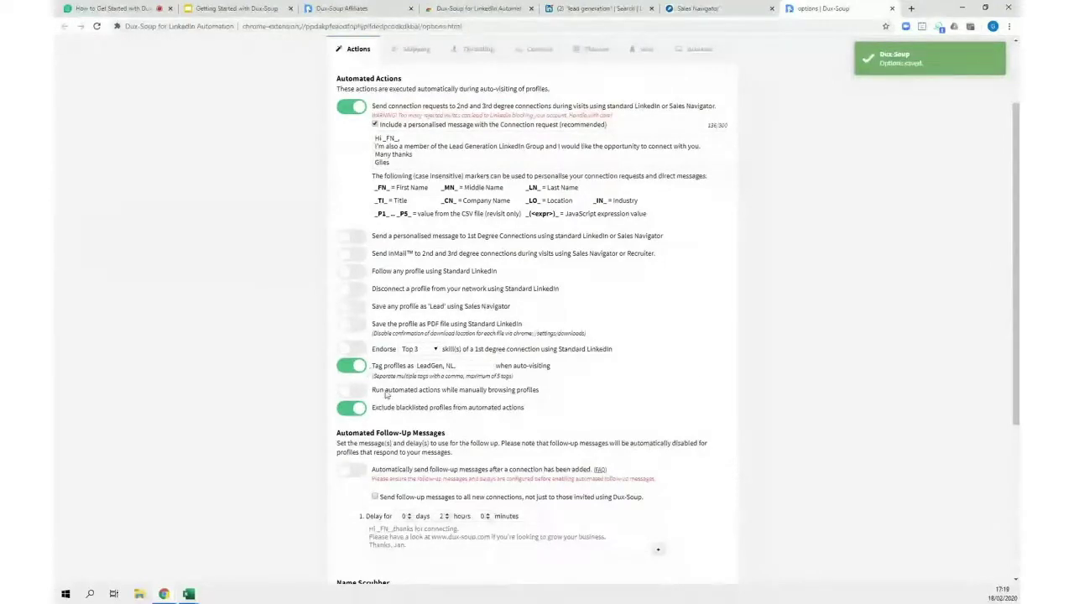
pyautogui.scroll(2, 269, 261)
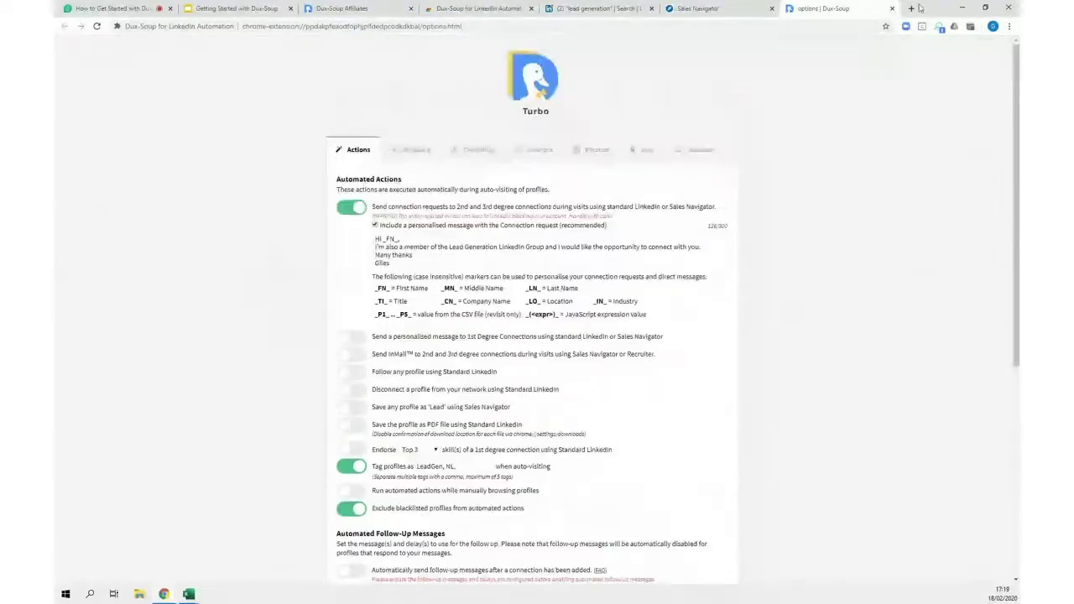
# - Close the Dux-Soup options and start Visit & Connect with the custom message on the Sales Navigator lead results
pyautogui.click(892, 8)
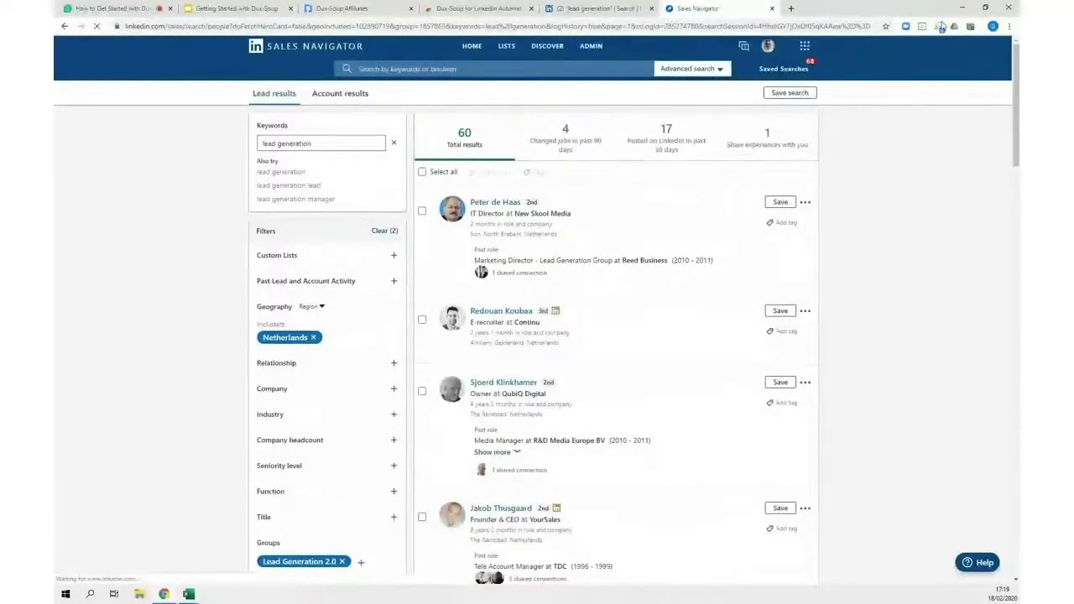
pyautogui.click(941, 27)
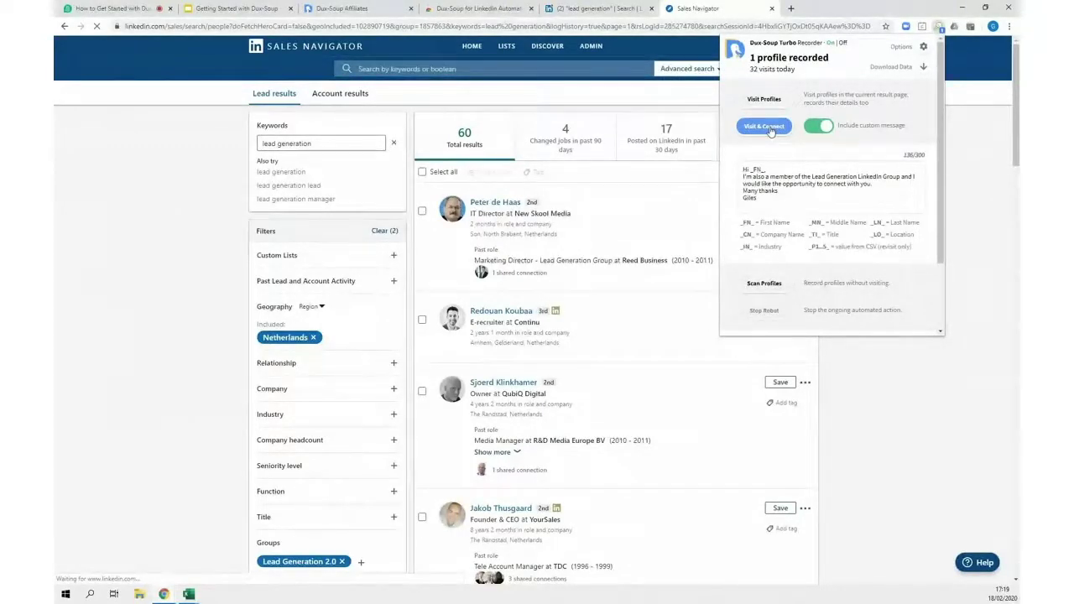
pyautogui.click(764, 129)
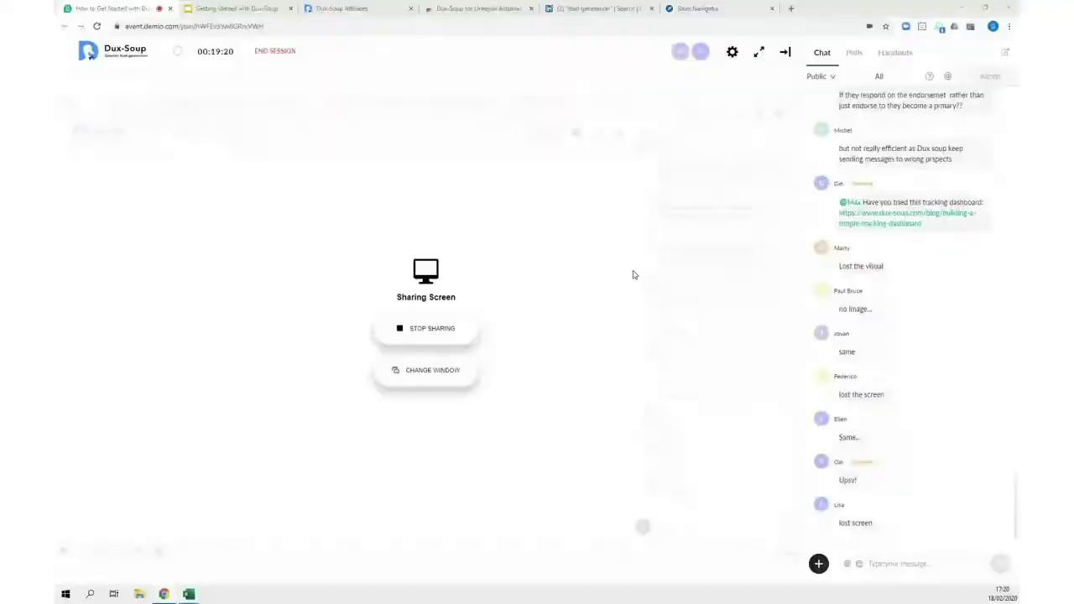
# - Check the webinar session's chat and return to the Sales Navigator lead results while Dux-Soup is running
pyautogui.click(715, 14)
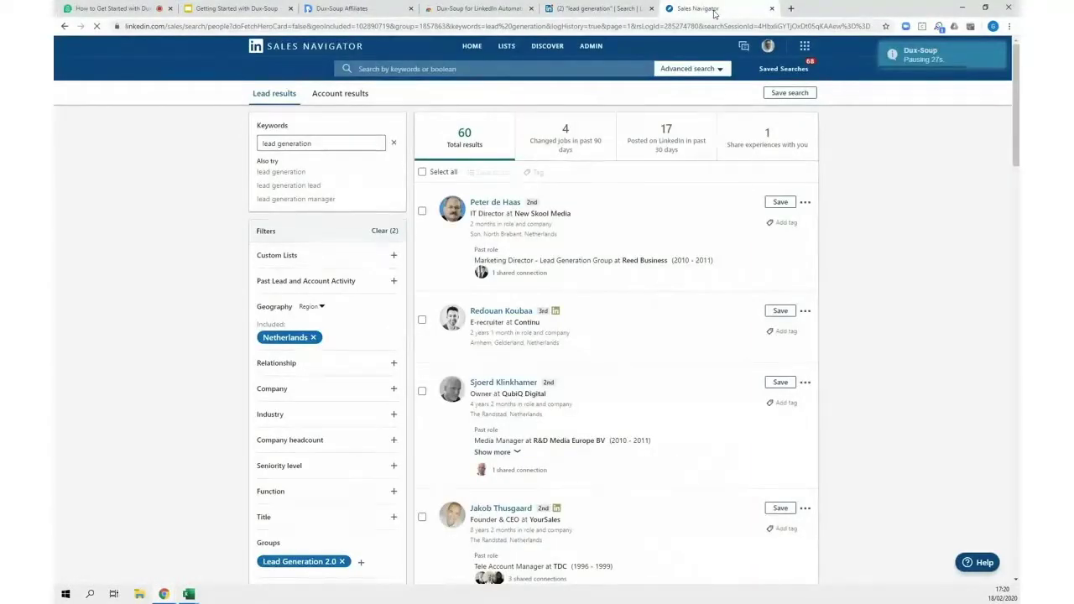
pyautogui.click(121, 9)
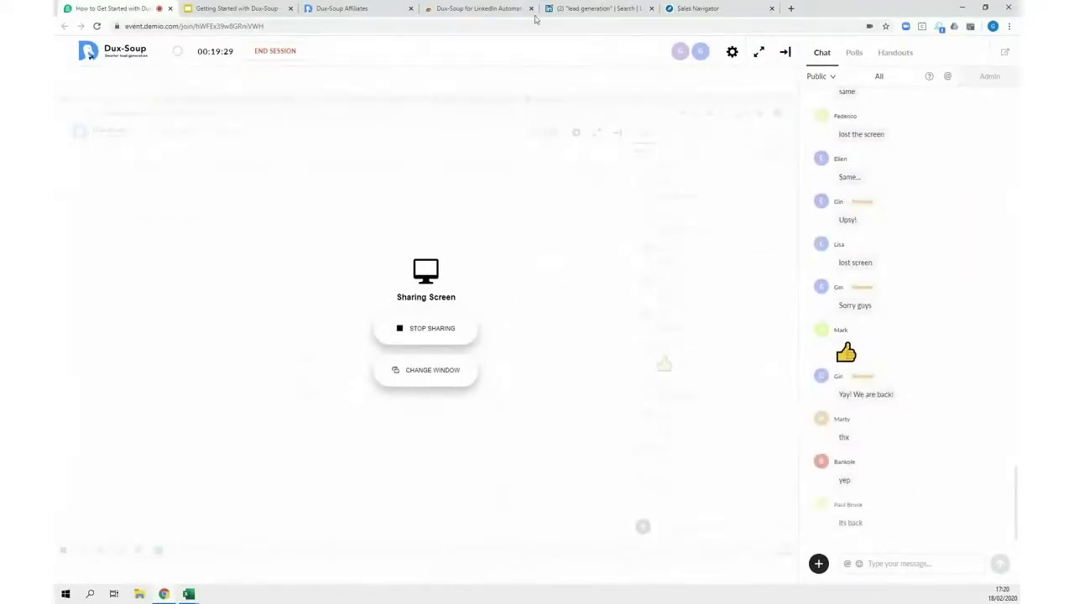
pyautogui.click(720, 10)
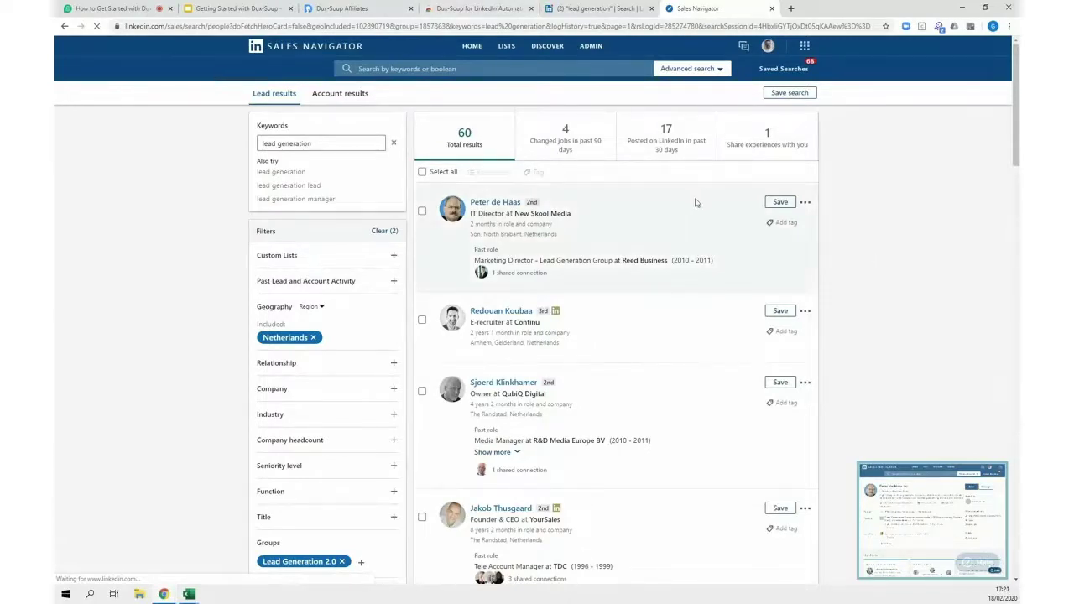
# - Close the Dux-Soup Affiliates page and stop the running Dux-Soup robot
pyautogui.click(411, 9)
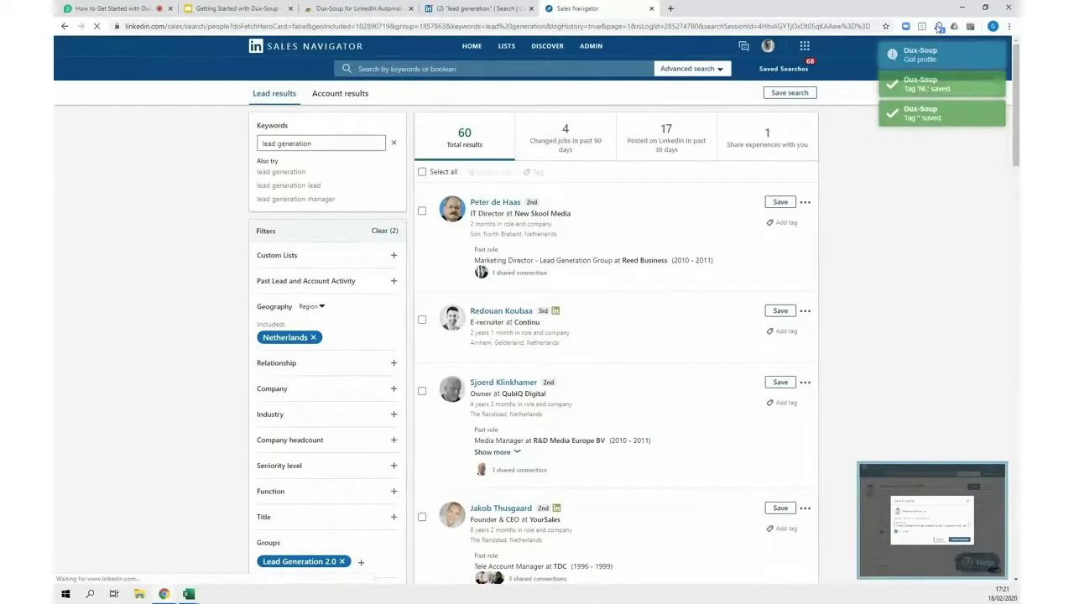
pyautogui.click(939, 28)
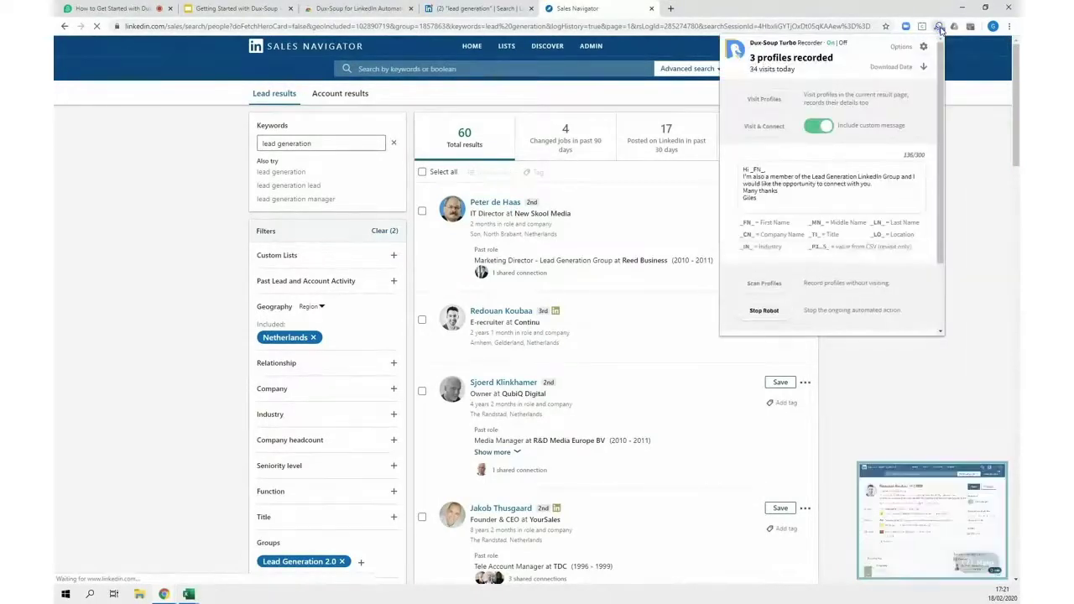
pyautogui.click(764, 311)
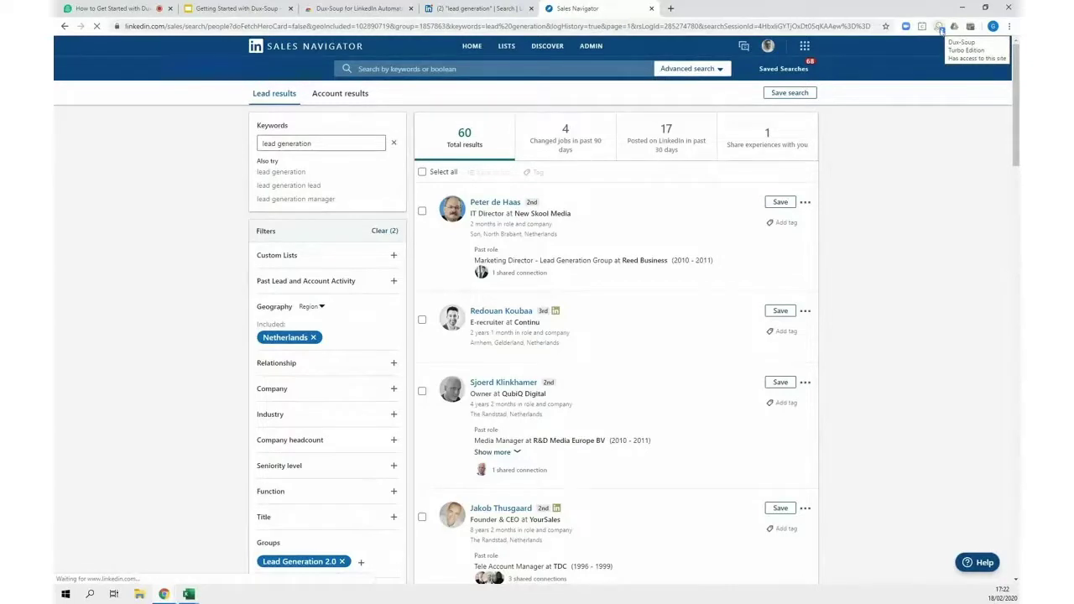
# - Search the previously tagged profiles for the LeadGen tag with the Dux-Soup Tag-Search tool, and close it
pyautogui.click(940, 28)
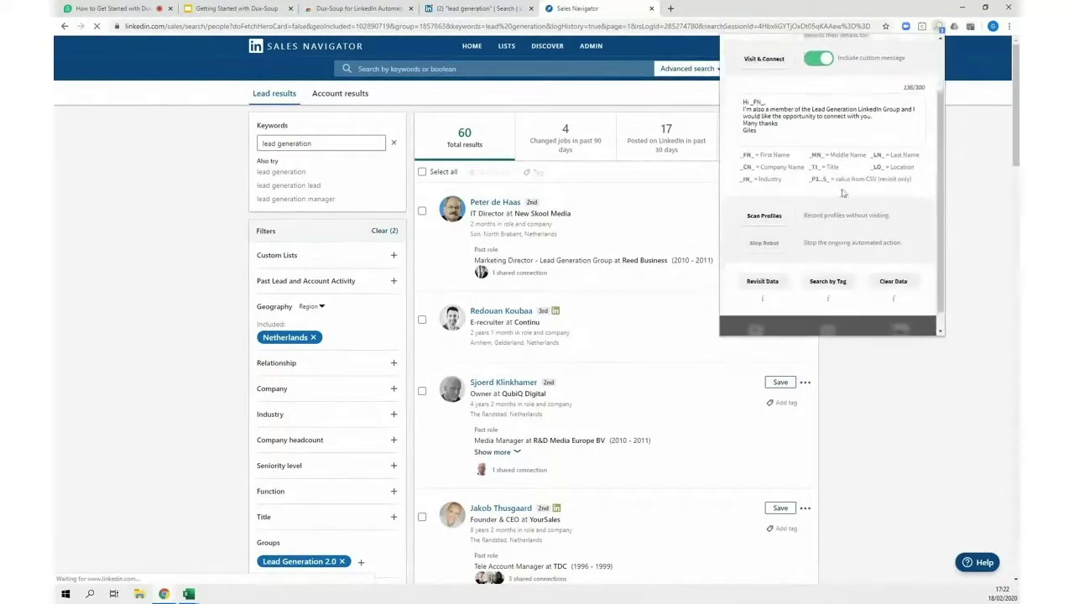
pyautogui.scroll(-2, 831, 210)
pyautogui.click(827, 261)
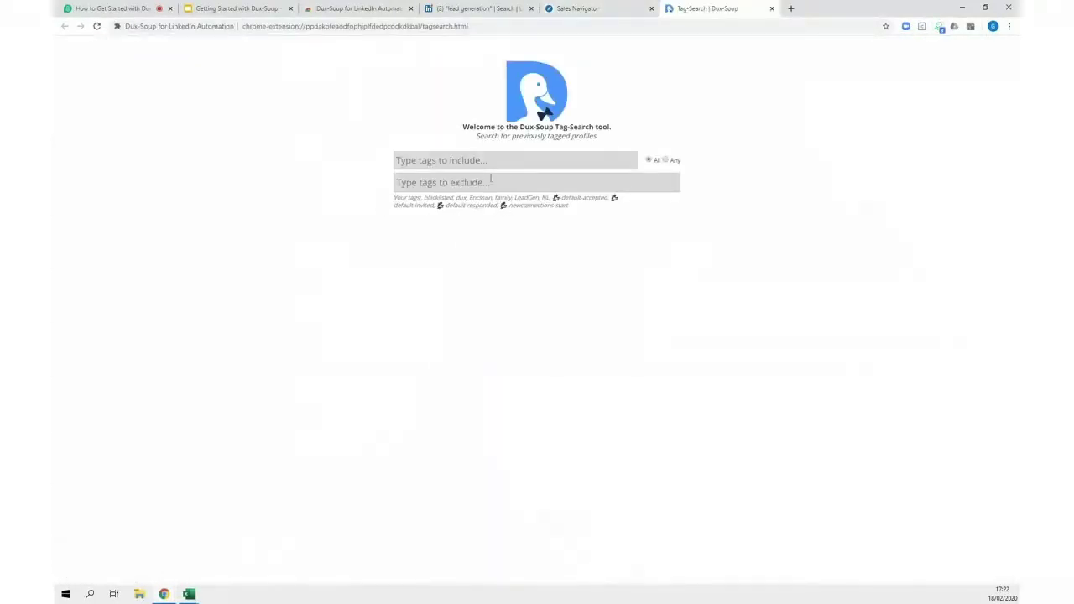
pyautogui.click(499, 159)
pyautogui.write('le')
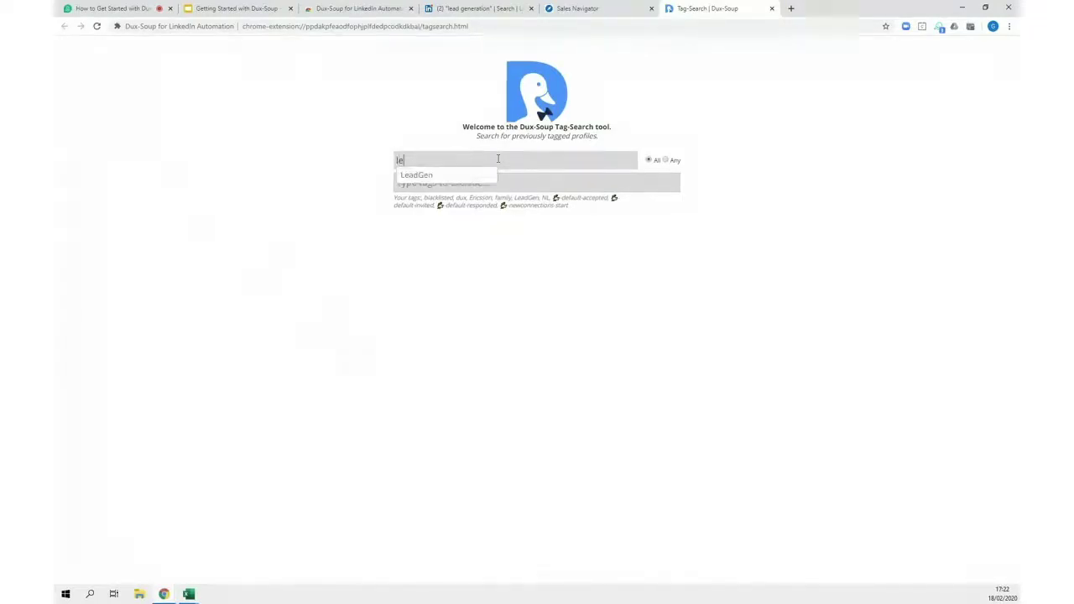
pyautogui.click(423, 177)
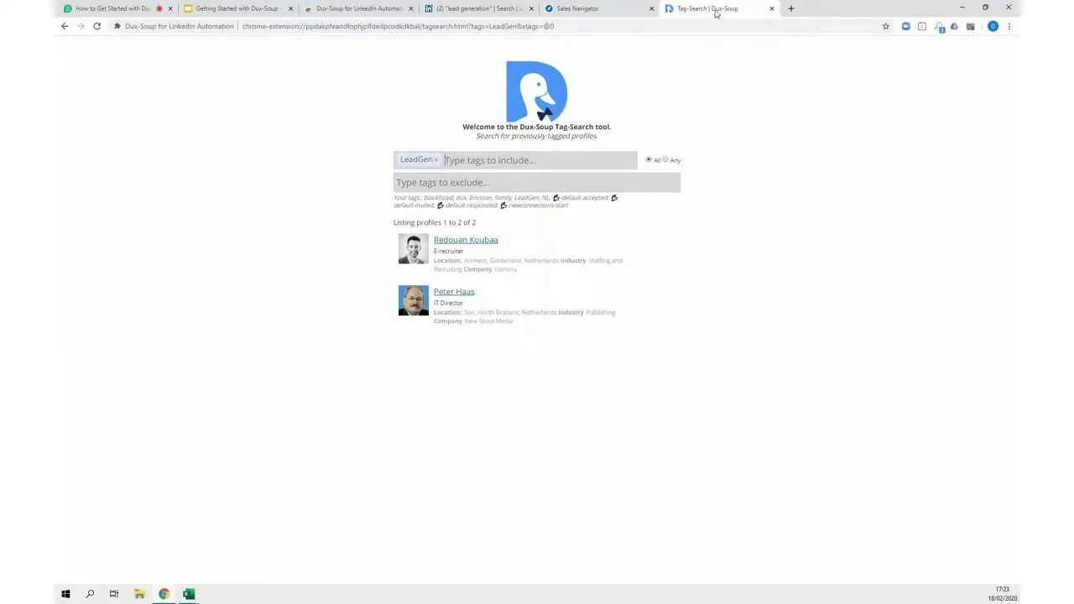
pyautogui.click(772, 9)
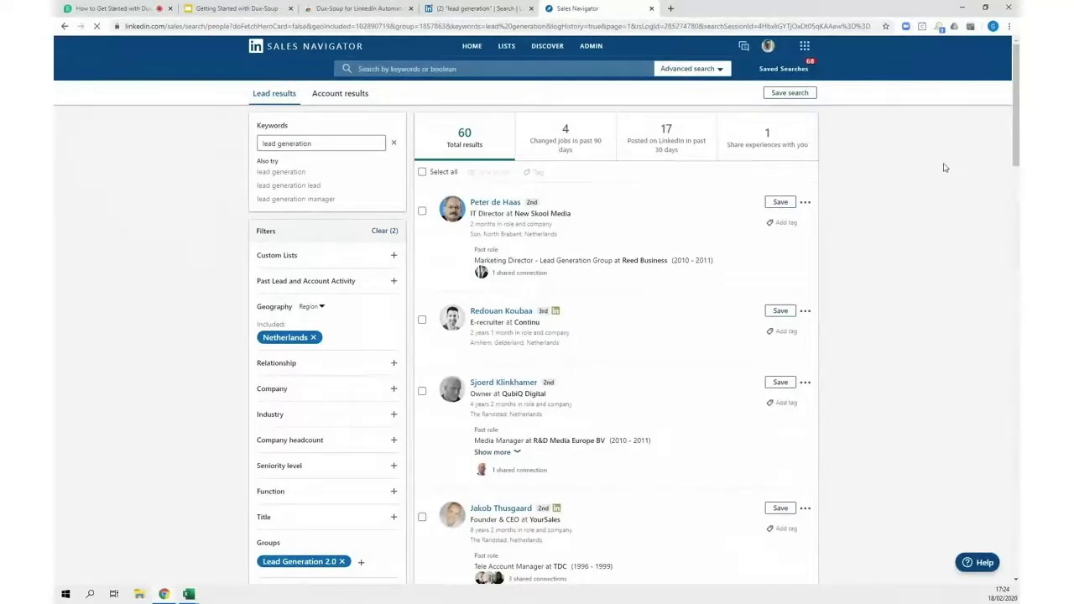
# - Scan the lead result profiles without visiting them, and stop the robot on the second results page
pyautogui.click(939, 27)
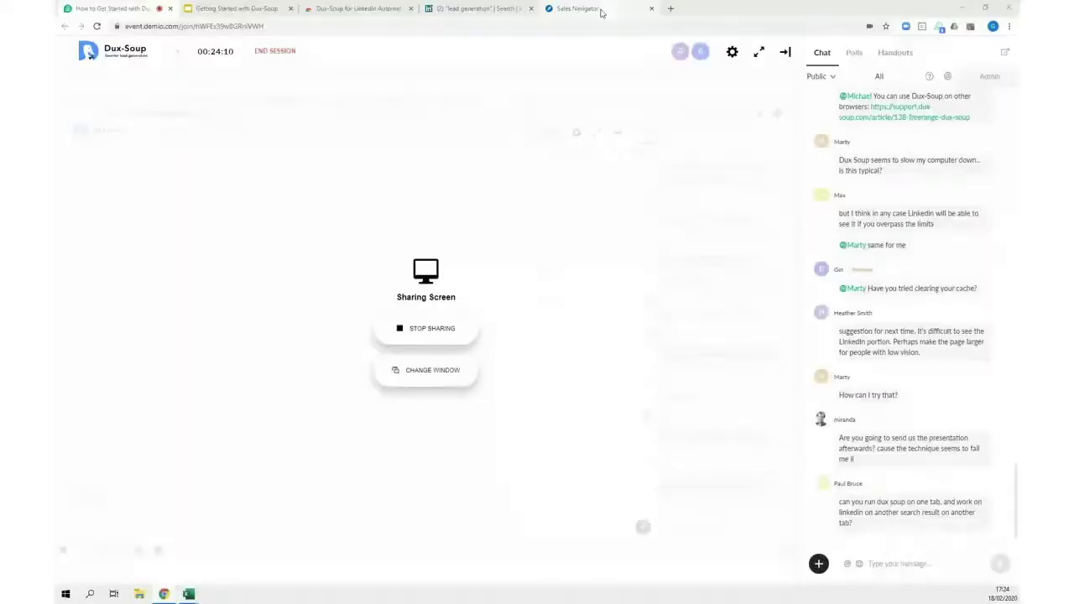
pyautogui.click(580, 8)
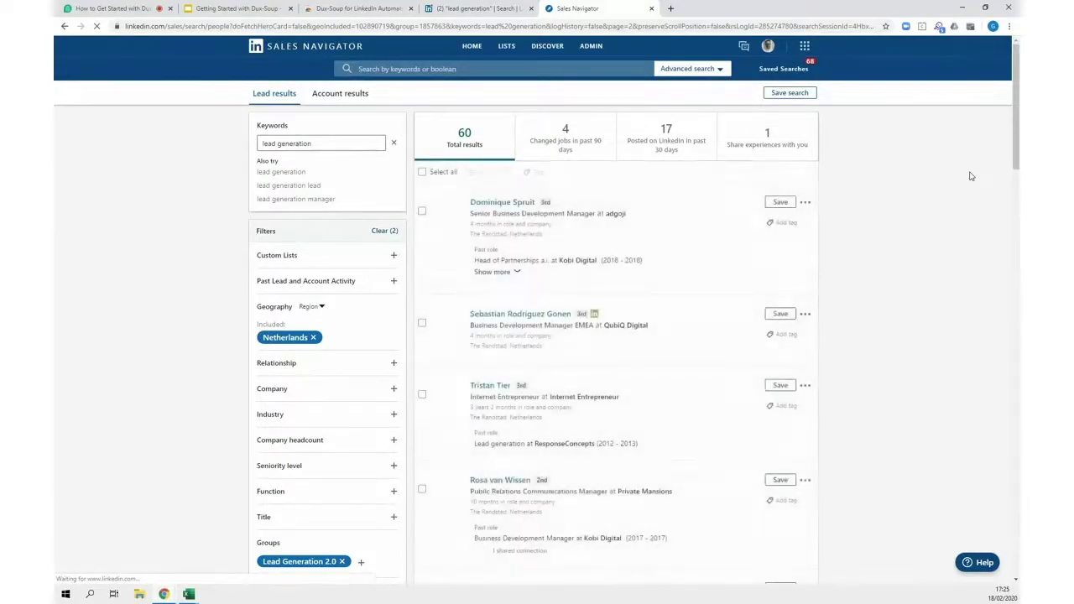
pyautogui.scroll(-10, 971, 176)
pyautogui.scroll(-10, 972, 176)
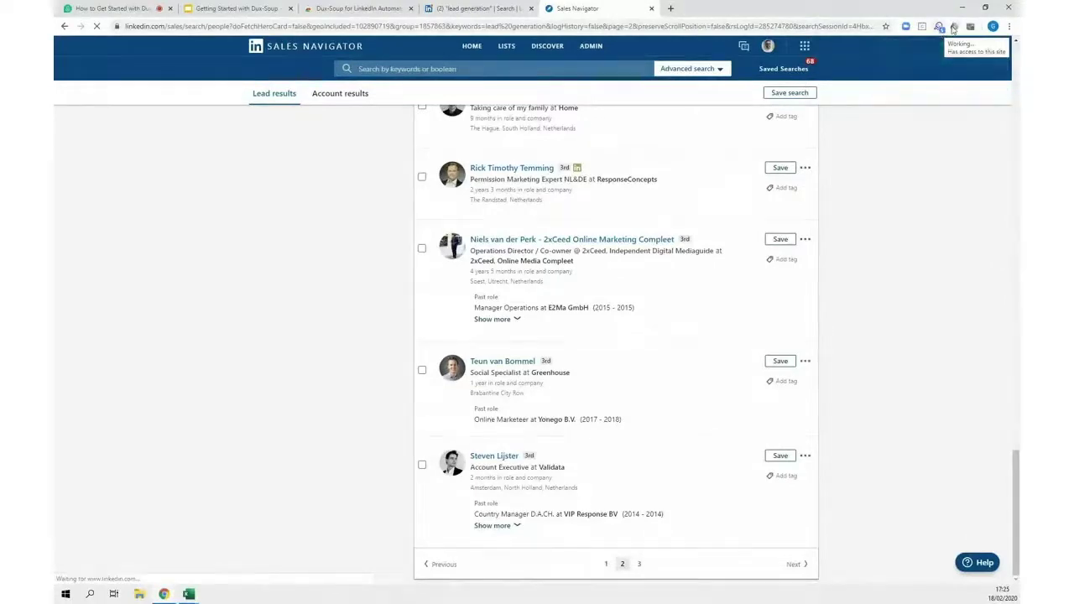
pyautogui.click(940, 27)
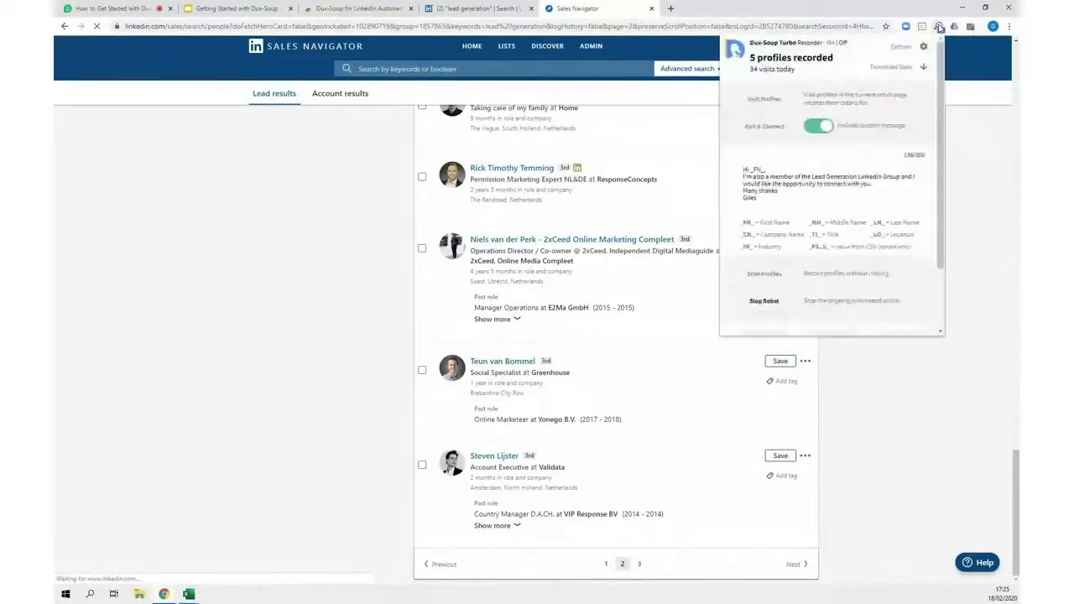
pyautogui.click(764, 310)
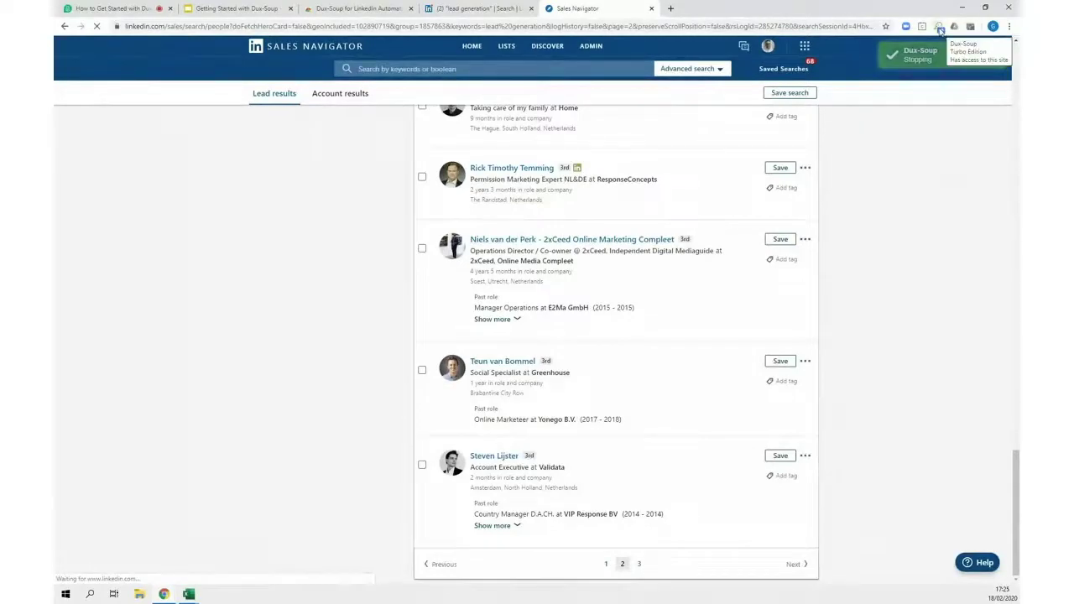
# - Download the captured scan data from Dux-Soup and open the CSV file in Excel
pyautogui.click(940, 30)
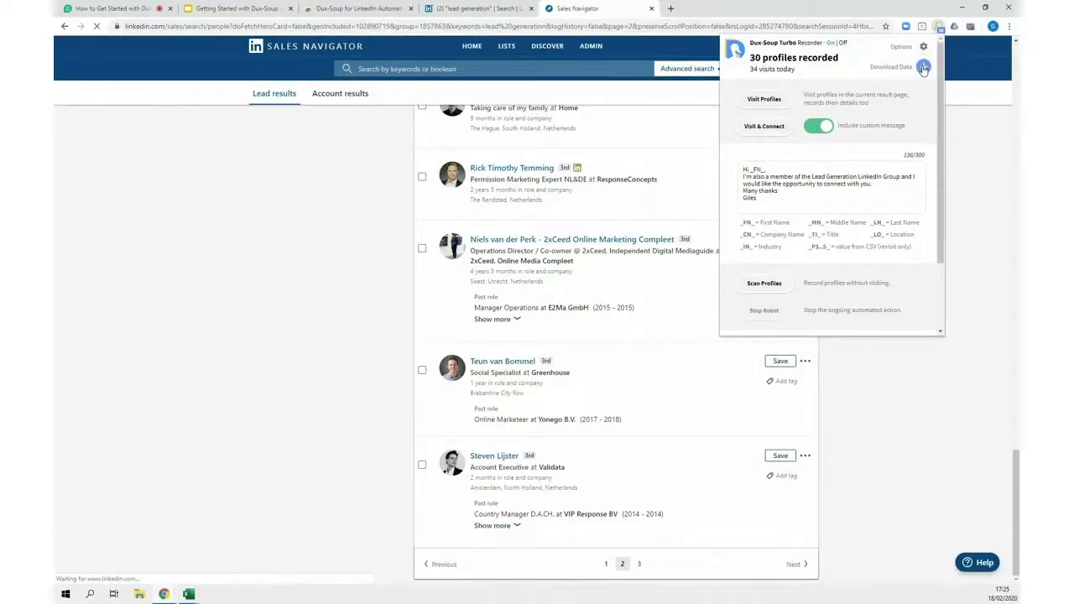
pyautogui.click(923, 68)
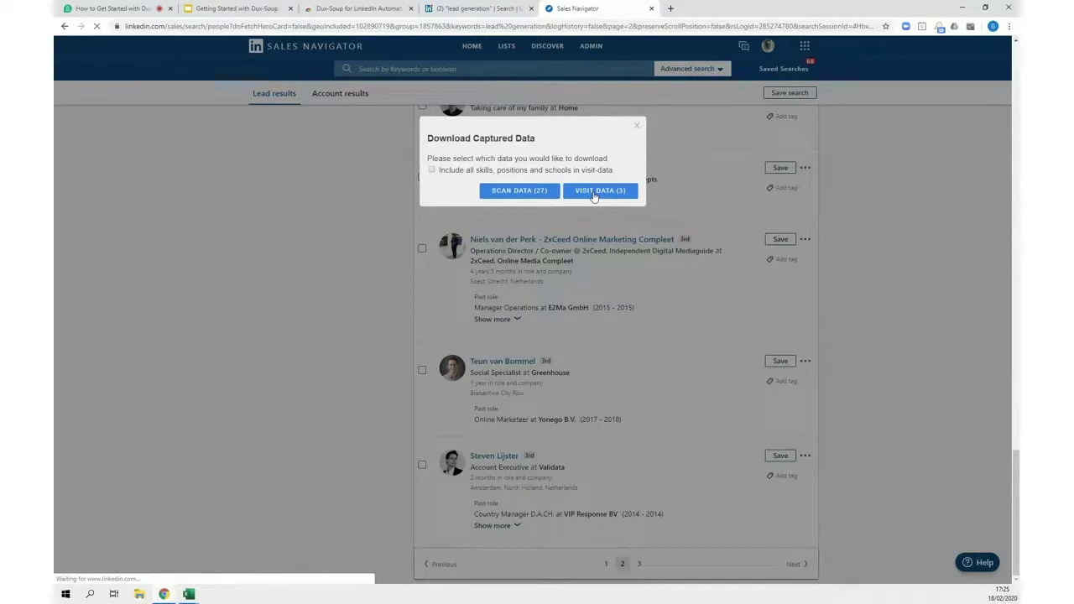
pyautogui.click(519, 191)
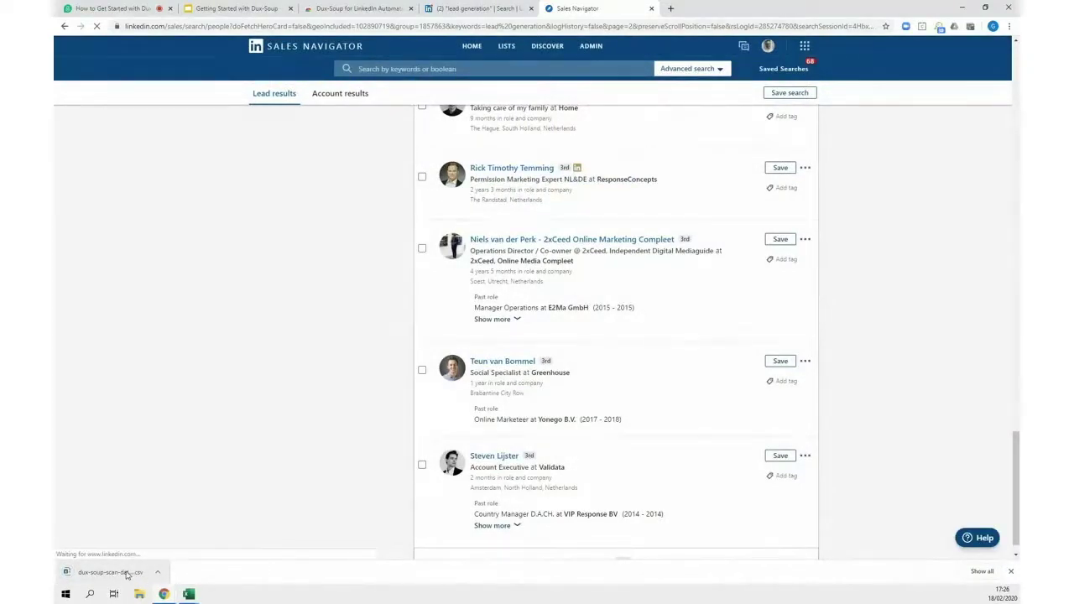
pyautogui.click(128, 574)
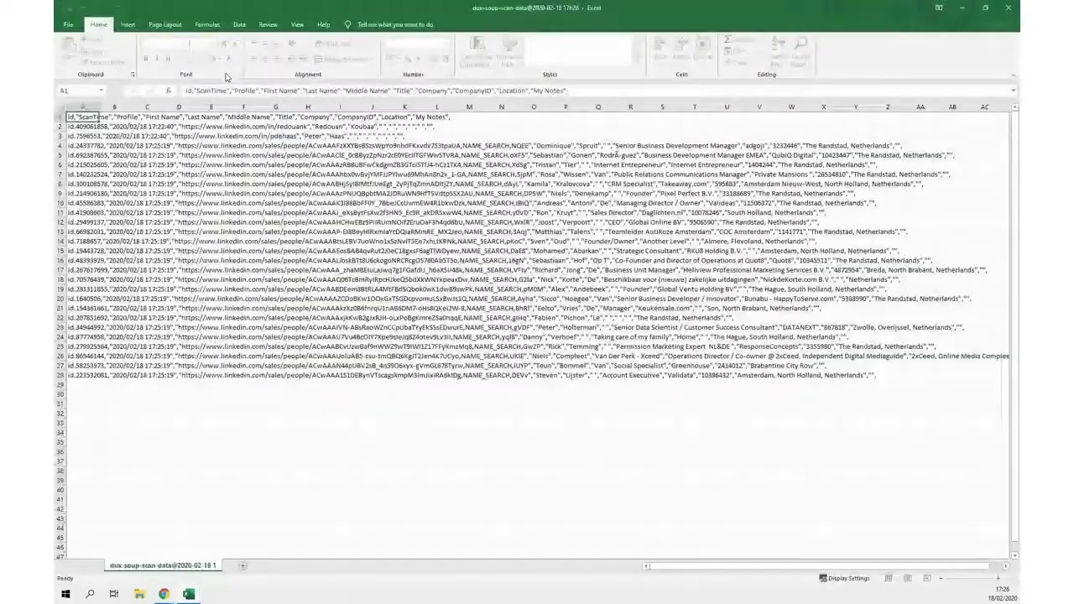
pyautogui.click(240, 24)
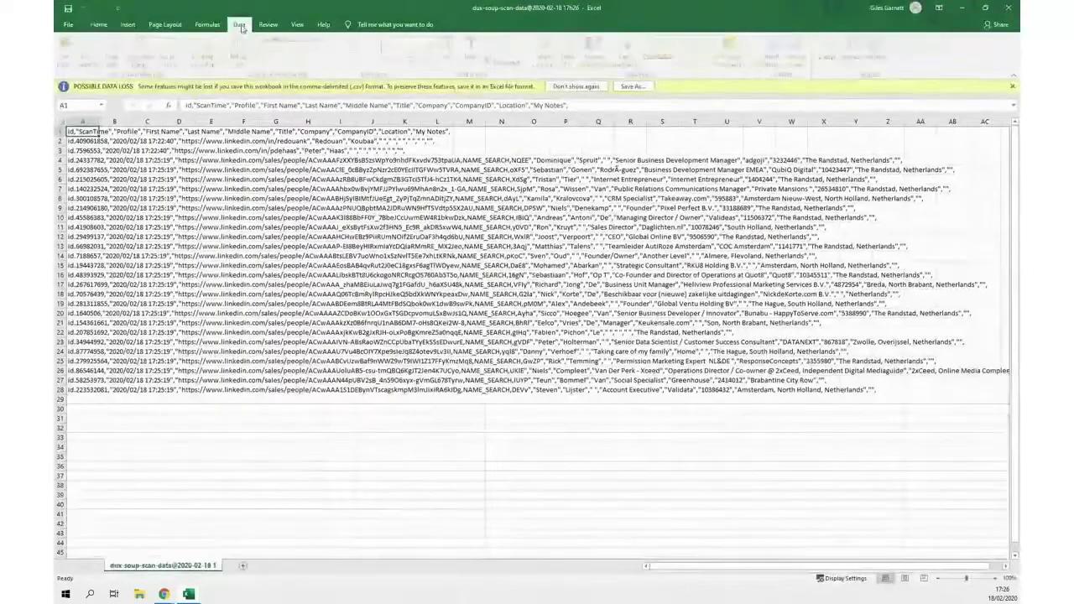
pyautogui.click(92, 55)
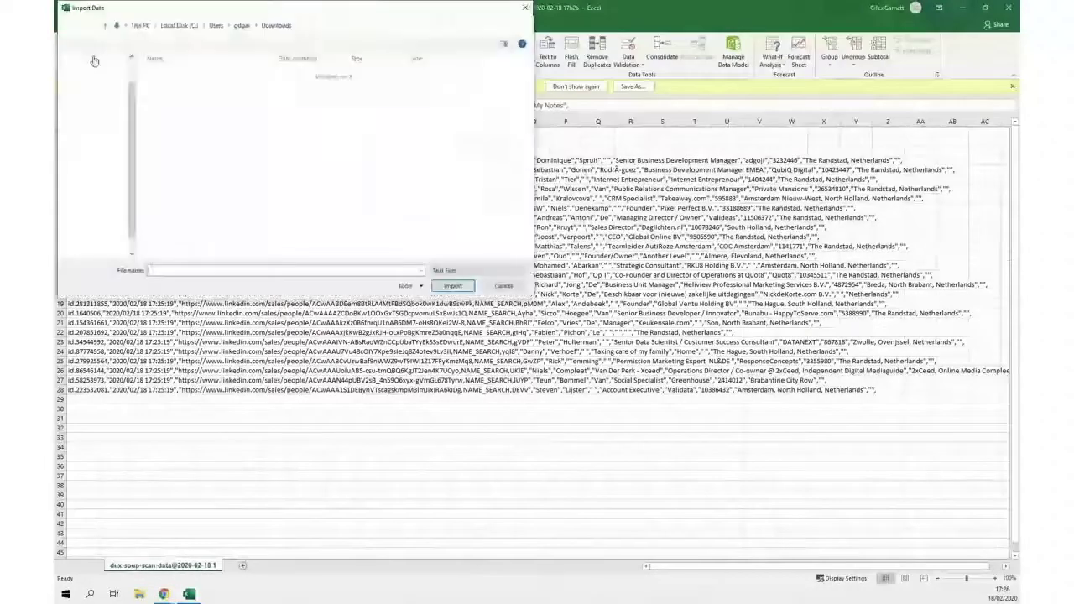
pyautogui.click(168, 87)
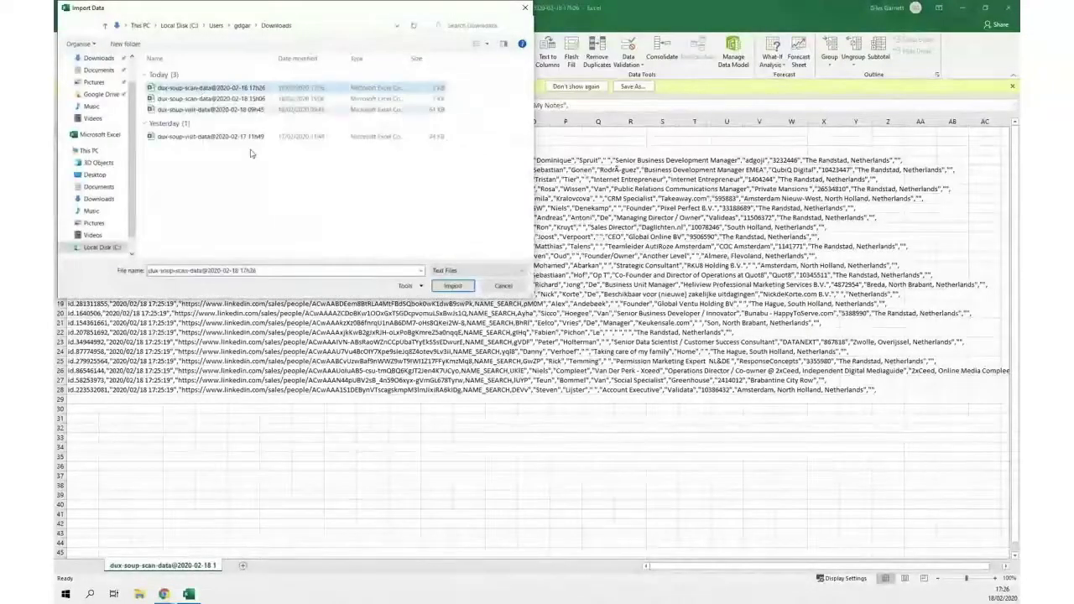
pyautogui.click(452, 286)
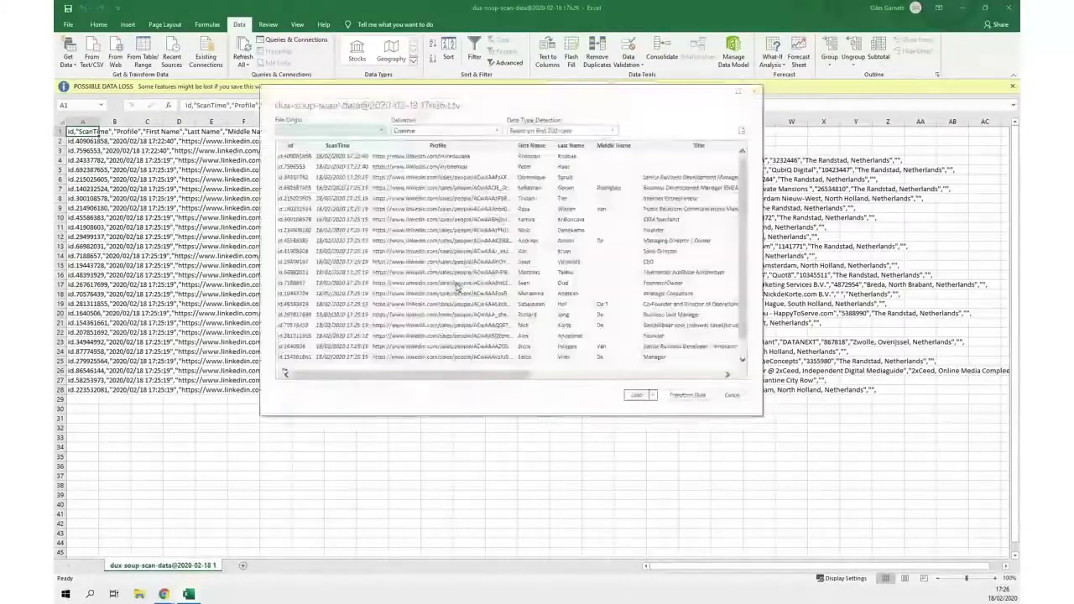
pyautogui.click(636, 395)
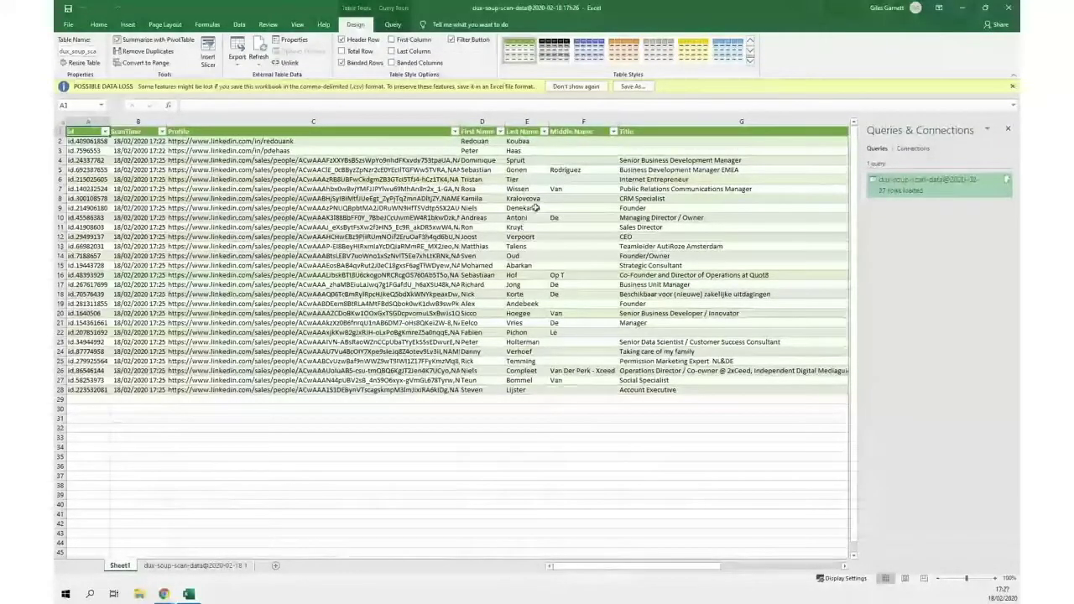
# - Close the imported scan data workbook without saving, and minimise Excel to return to the browser
pyautogui.click(1010, 15)
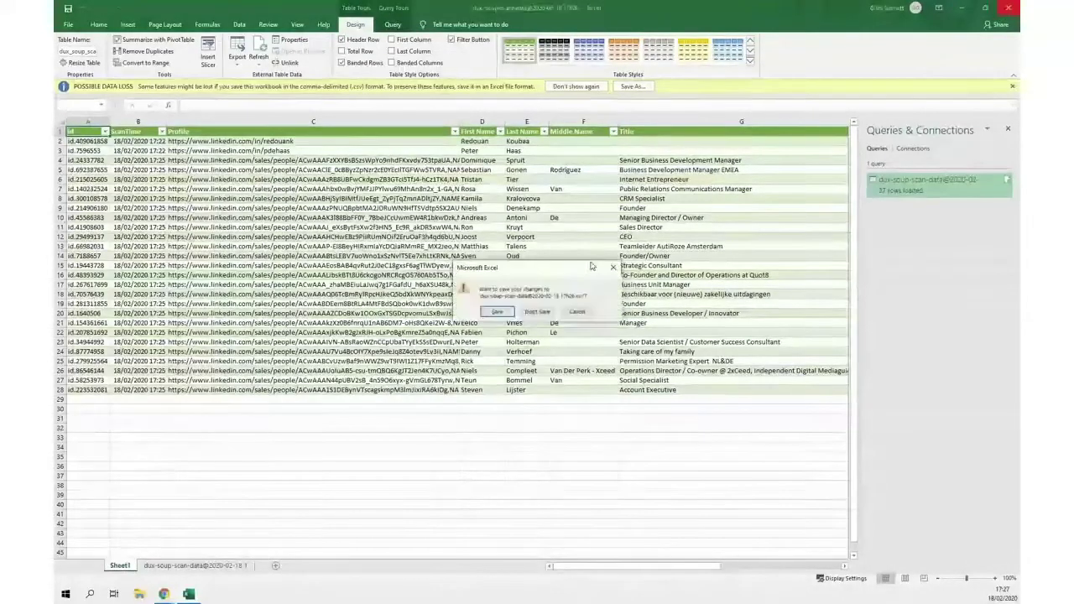
pyautogui.click(543, 317)
pyautogui.click(963, 11)
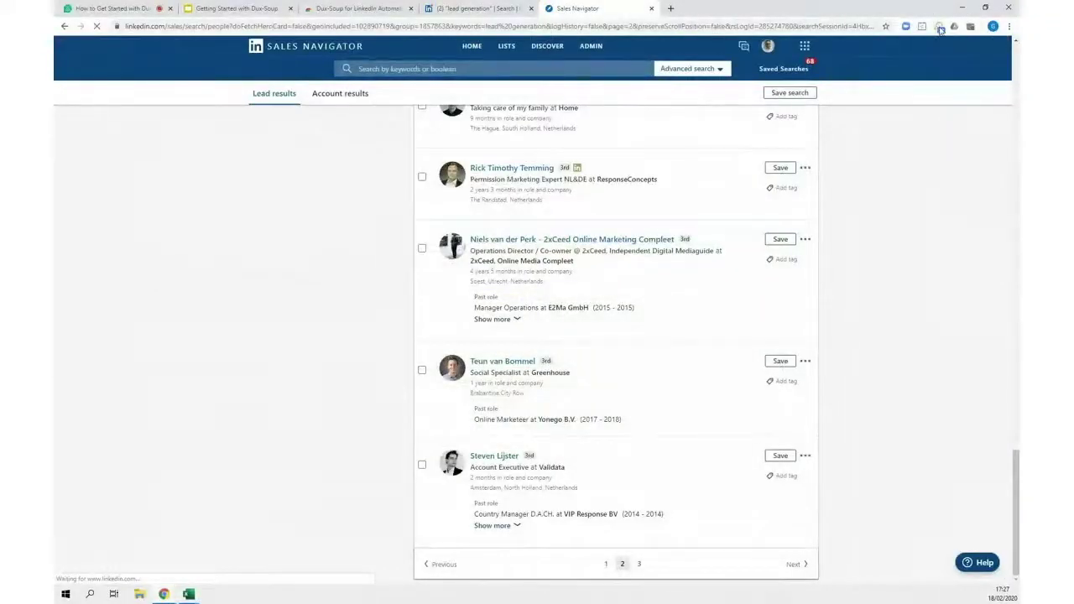
pyautogui.click(940, 27)
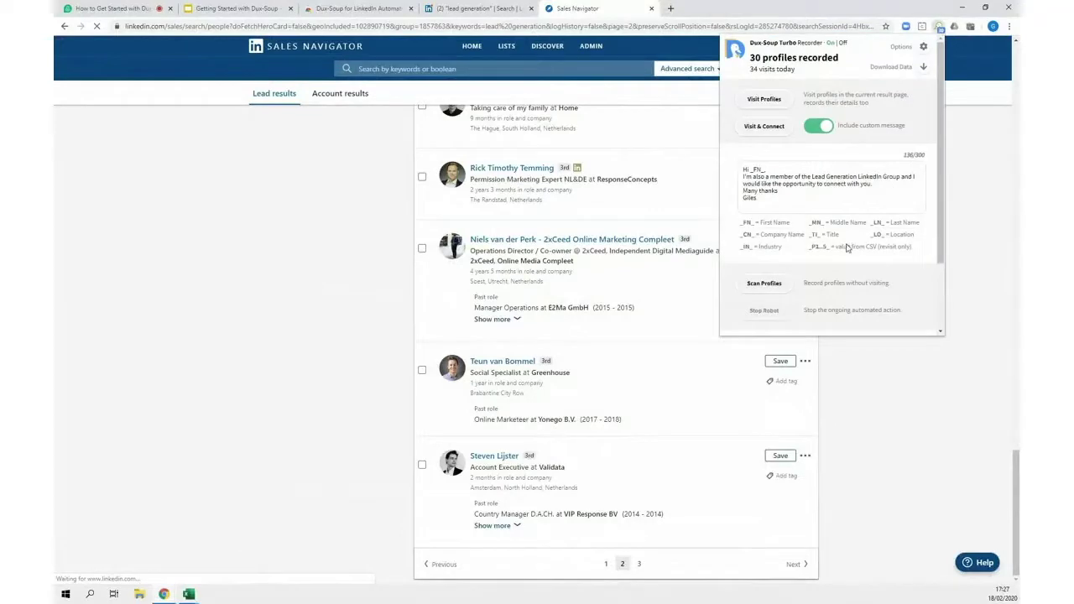
pyautogui.scroll(-1, 844, 243)
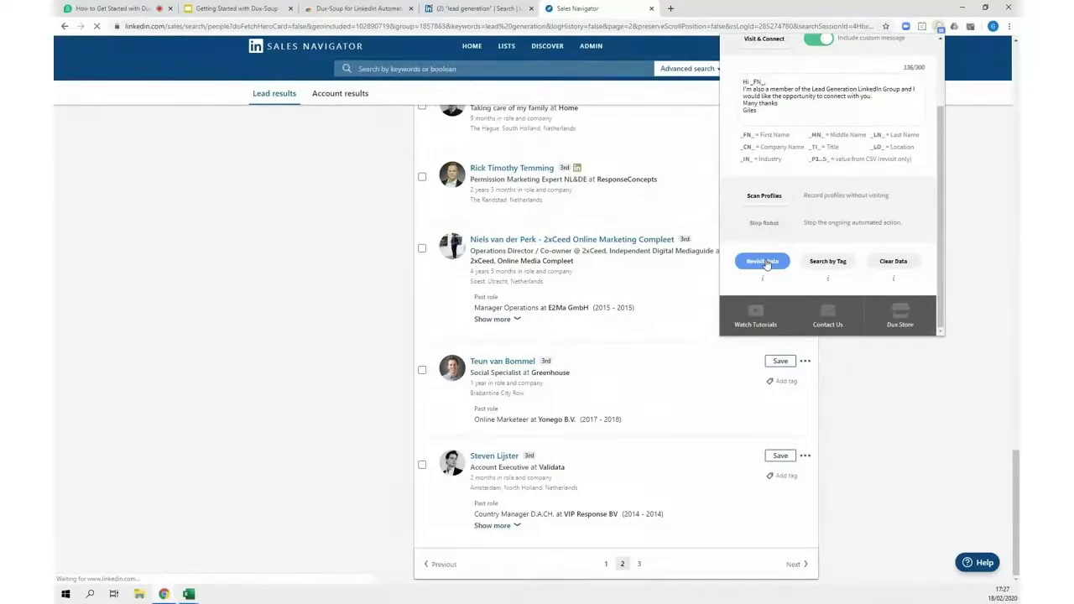
pyautogui.click(763, 262)
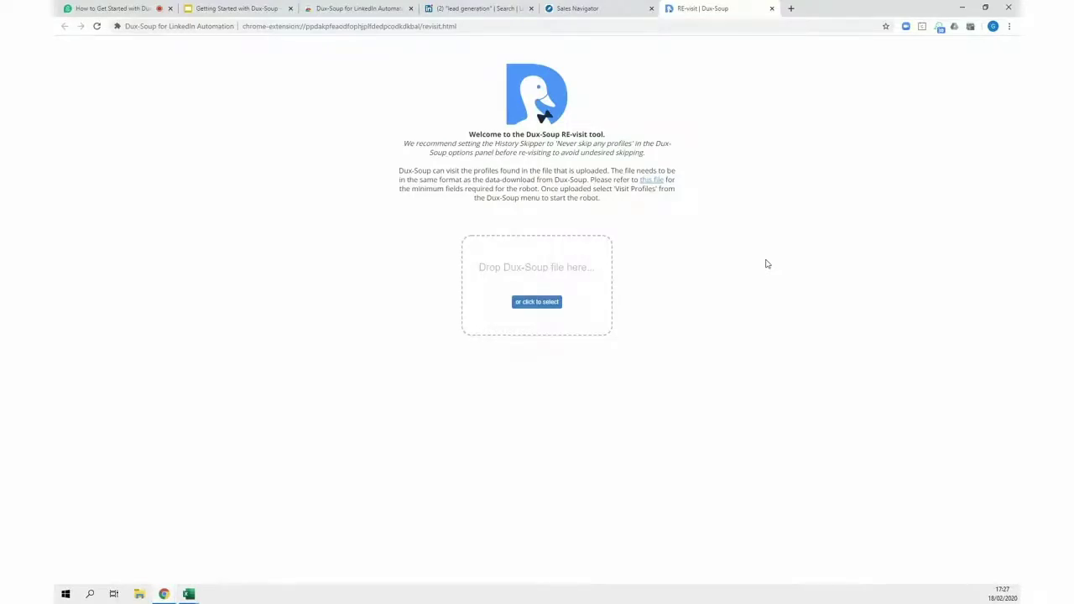
pyautogui.click(531, 303)
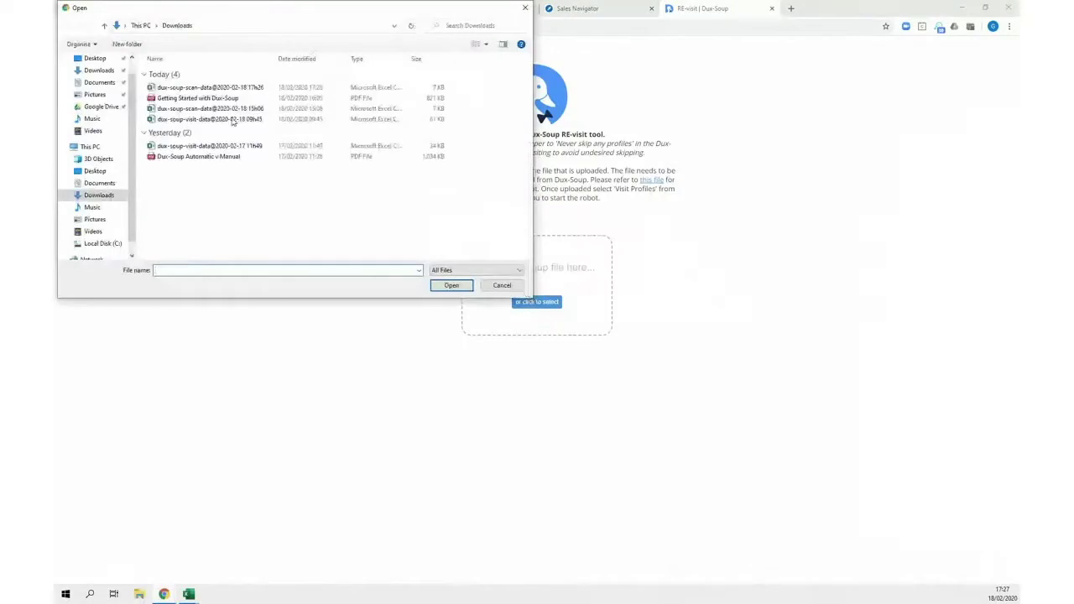
pyautogui.click(205, 89)
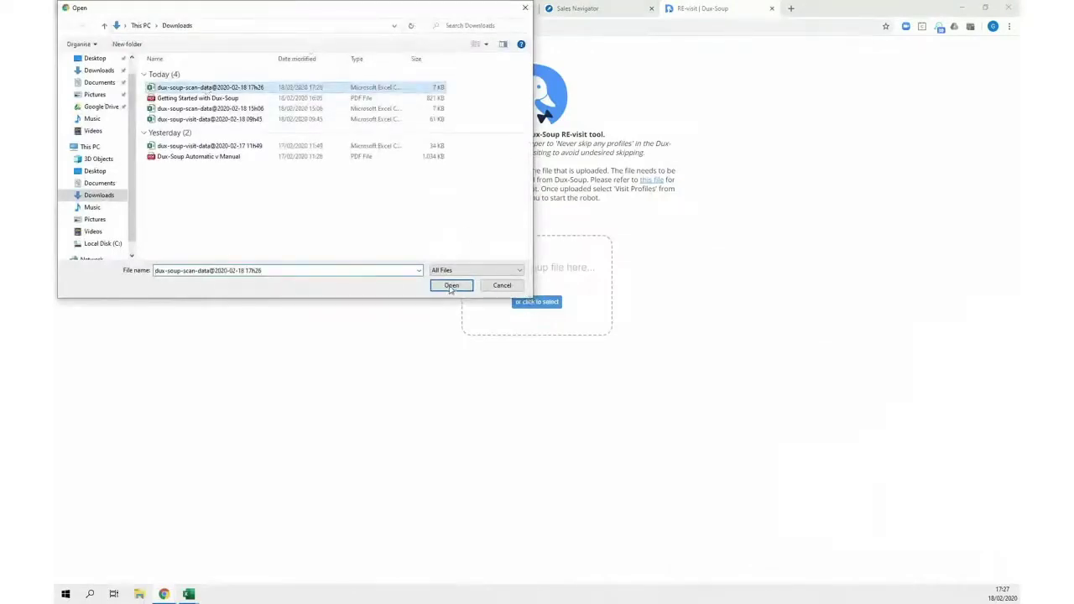
pyautogui.click(452, 286)
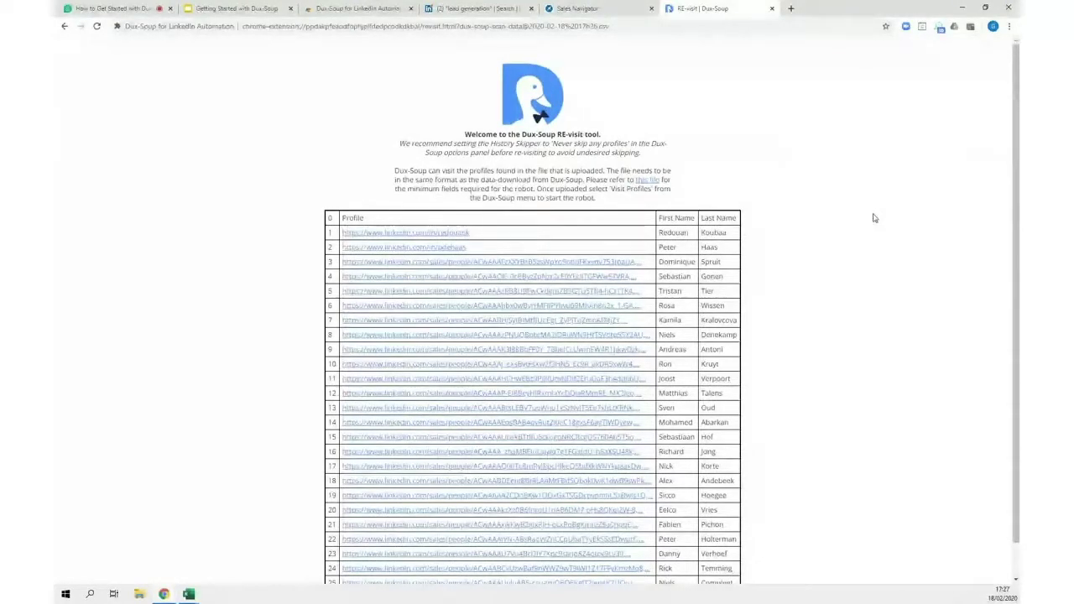
pyautogui.scroll(-2, 856, 216)
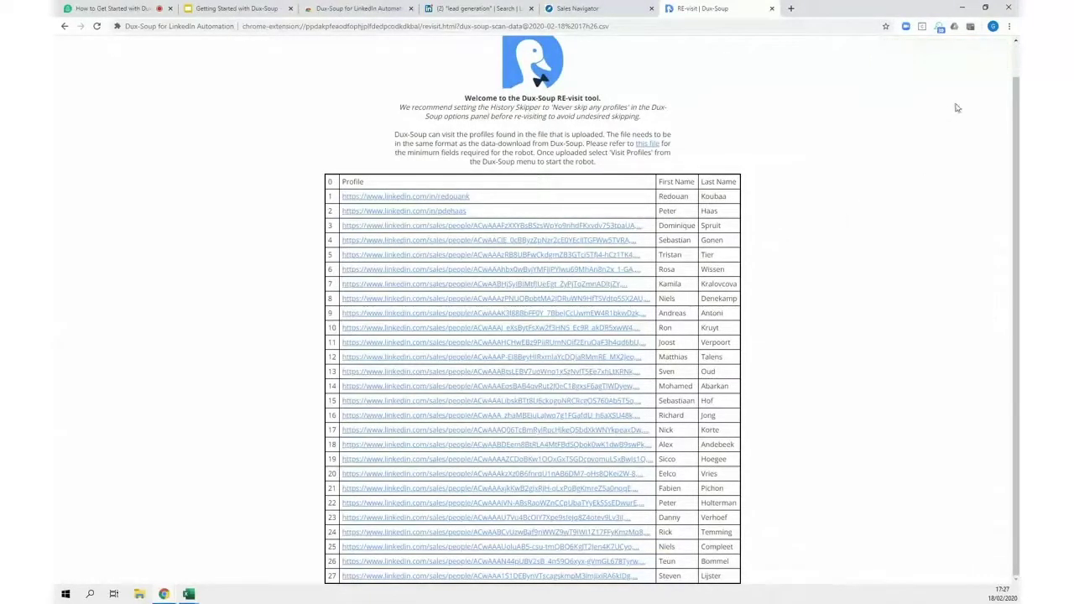
# - Turn off the automatic sending of connection requests to 2nd and 3rd degree connections in the Dux-Soup options
pyautogui.click(940, 28)
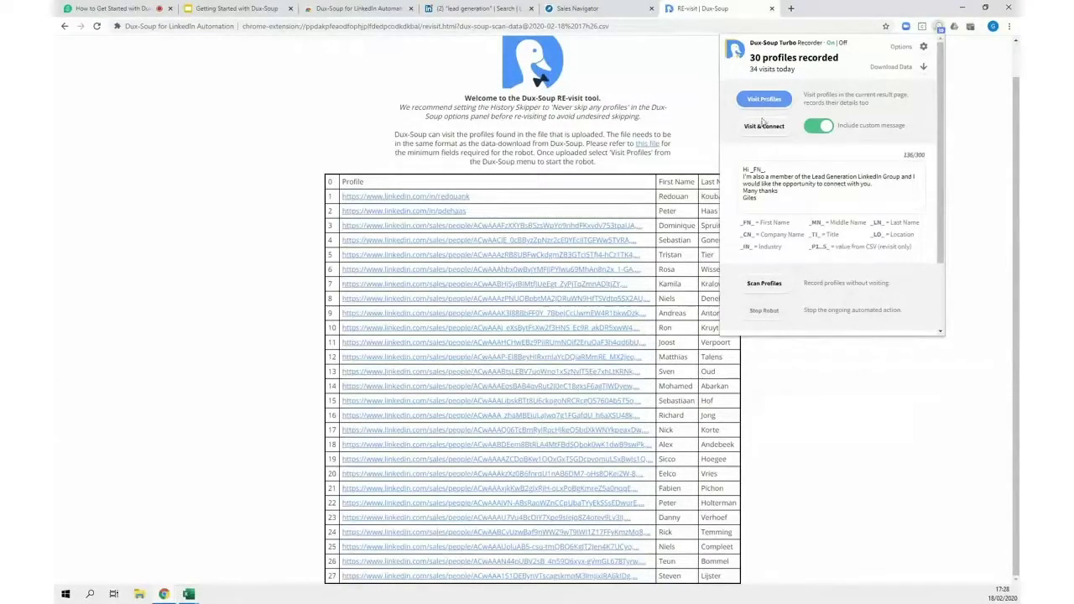
pyautogui.click(924, 46)
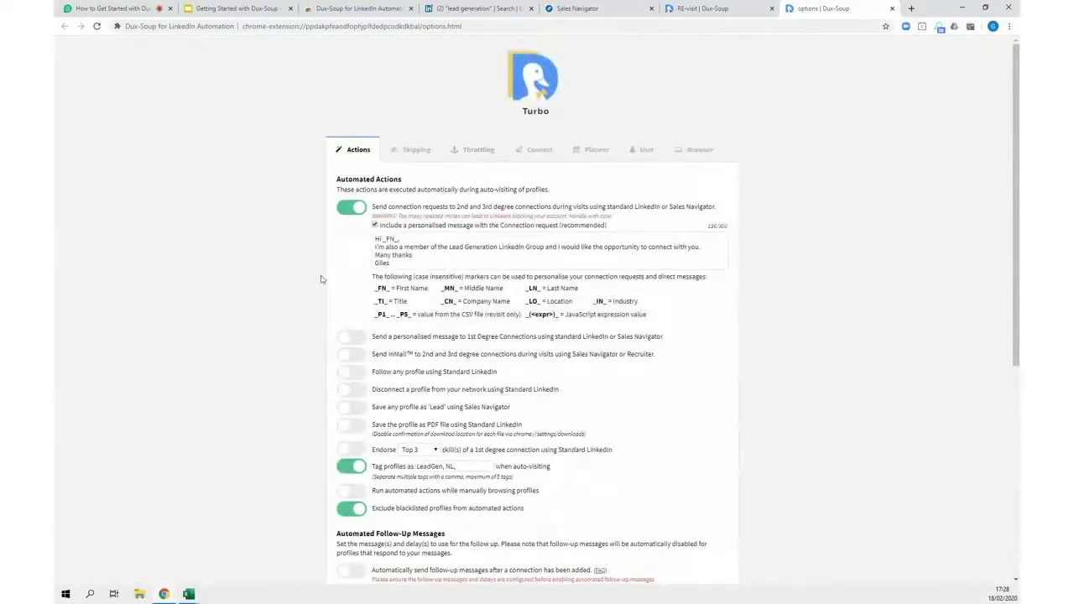
pyautogui.click(349, 209)
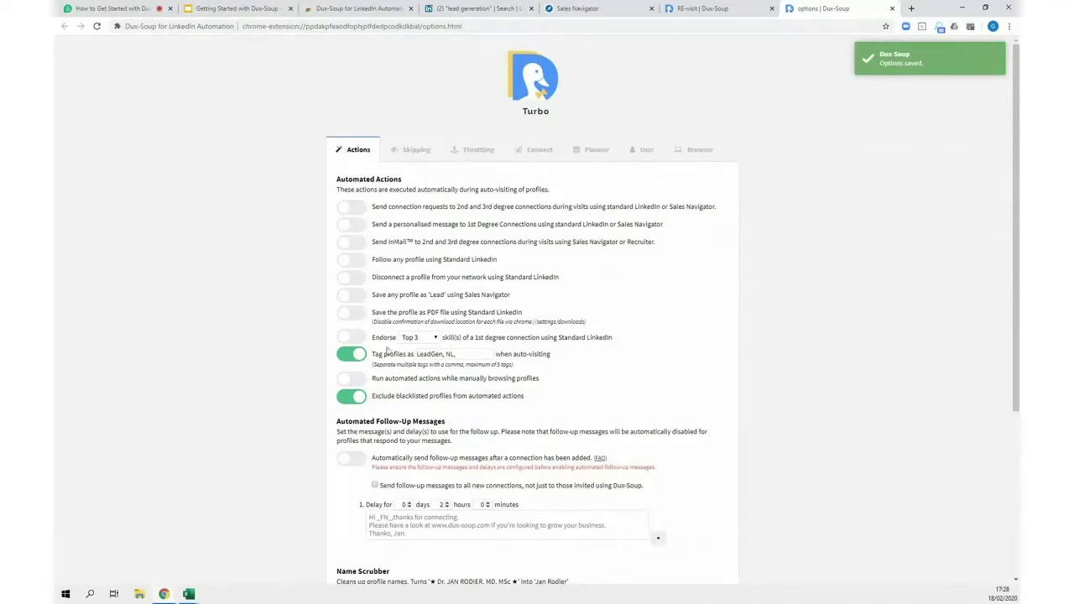
# - Turn on skill endorsement for 1st degree connections, look at the number-of-skills choices, and turn endorsement off again
pyautogui.click(354, 338)
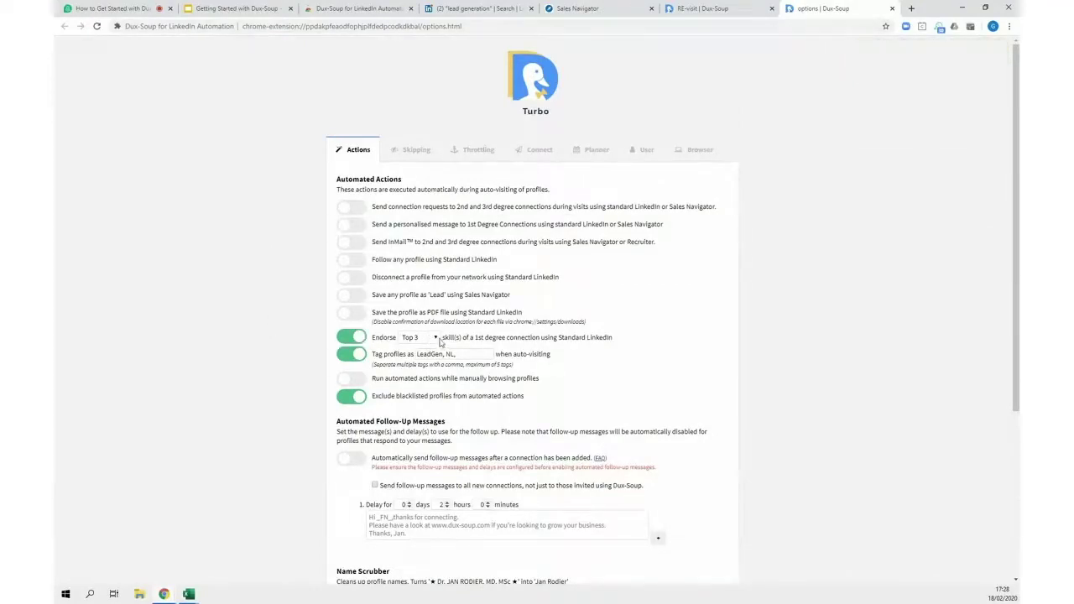
pyautogui.click(436, 339)
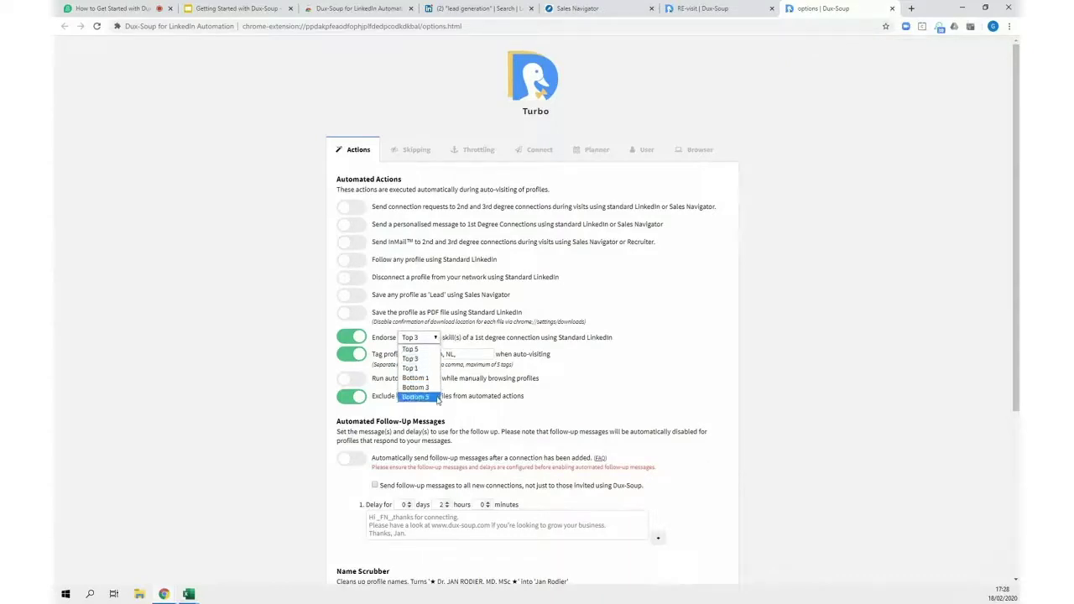
pyautogui.click(345, 342)
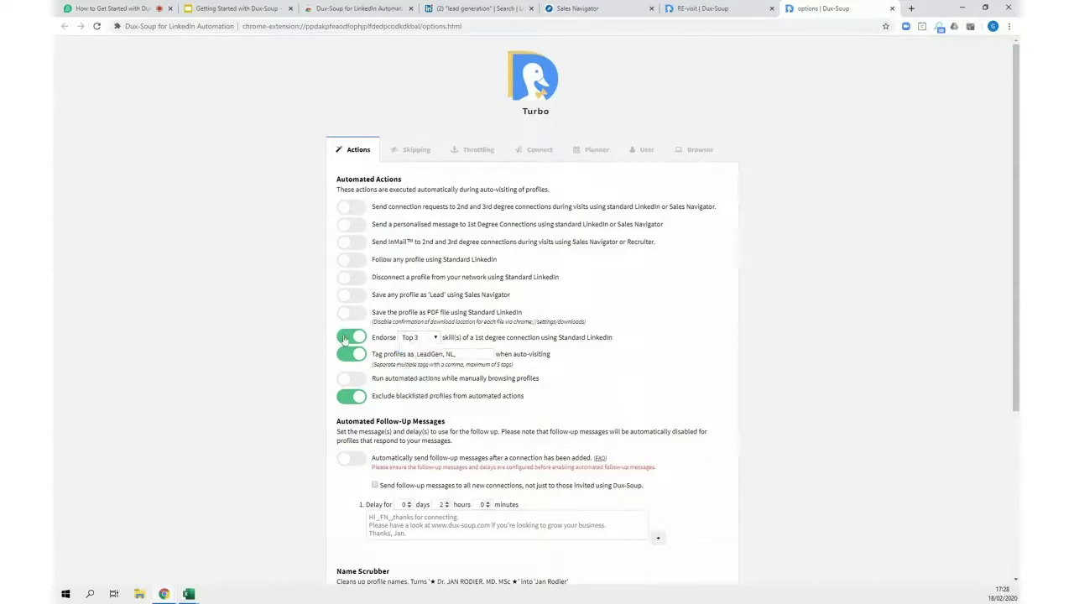
pyautogui.click(346, 342)
# - Review the profile skipping settings and the History Skipper choices, and return to the automated actions
pyautogui.click(414, 151)
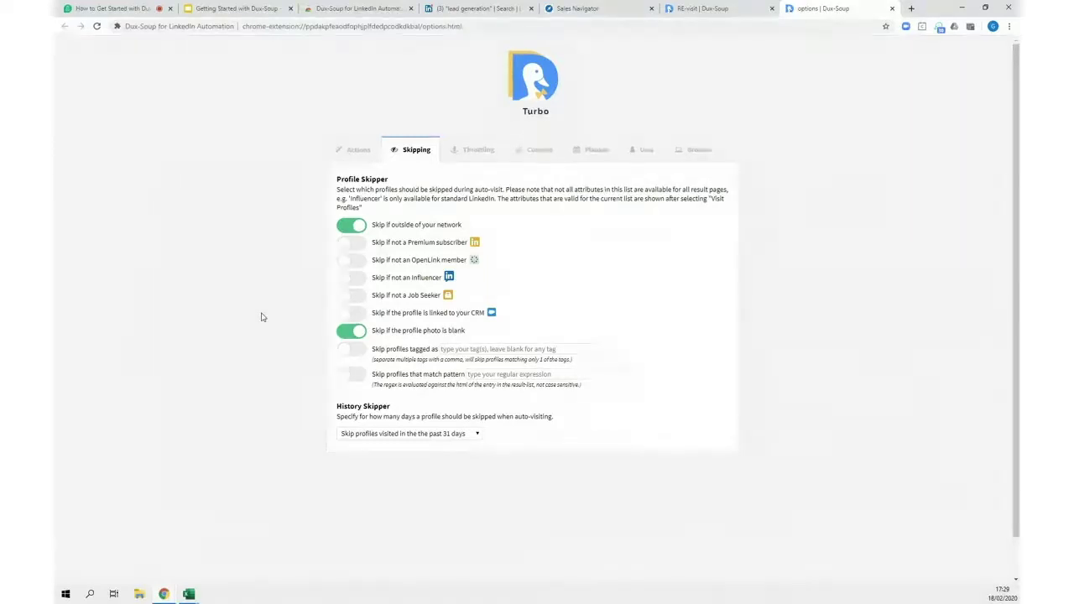
pyautogui.click(376, 434)
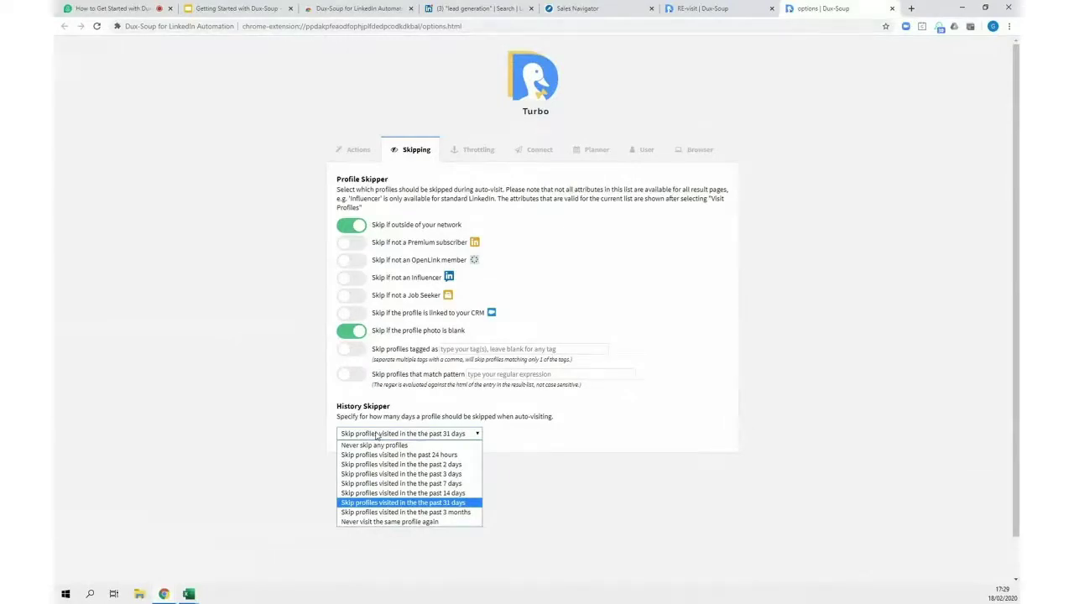
pyautogui.click(286, 431)
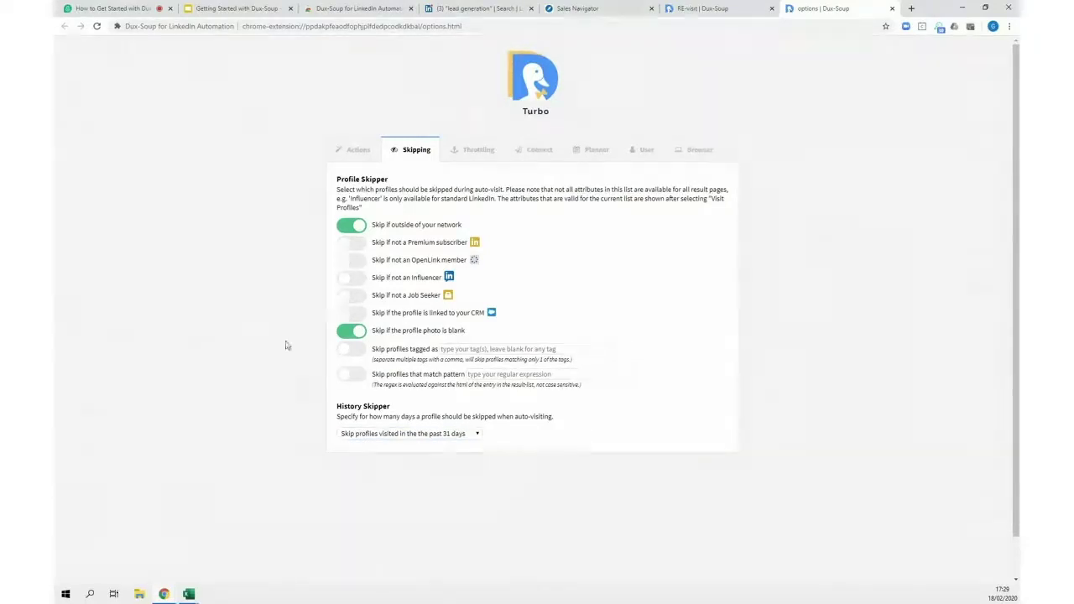
pyautogui.click(353, 152)
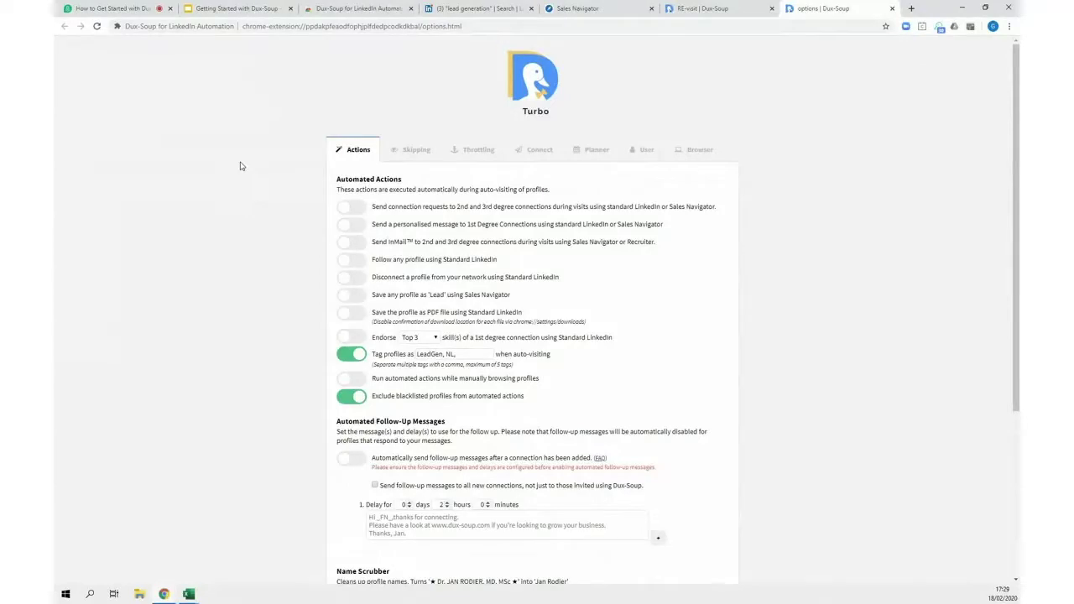
# - Confirm the risk of changing the daily limits, and review the profile visit limits and the robot's weekly planner
pyautogui.click(486, 155)
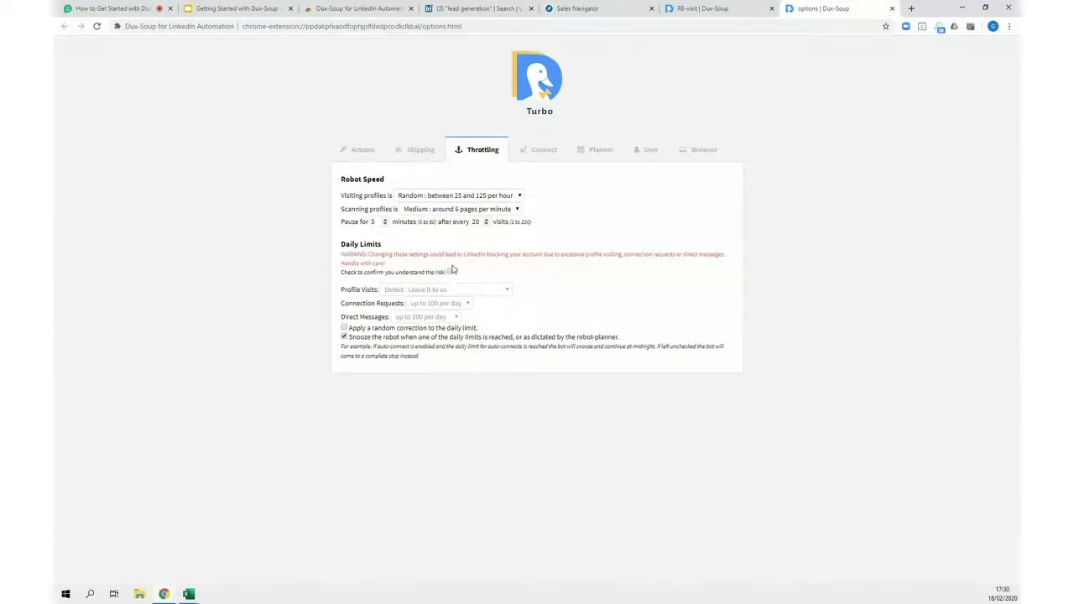
pyautogui.click(450, 273)
pyautogui.click(507, 290)
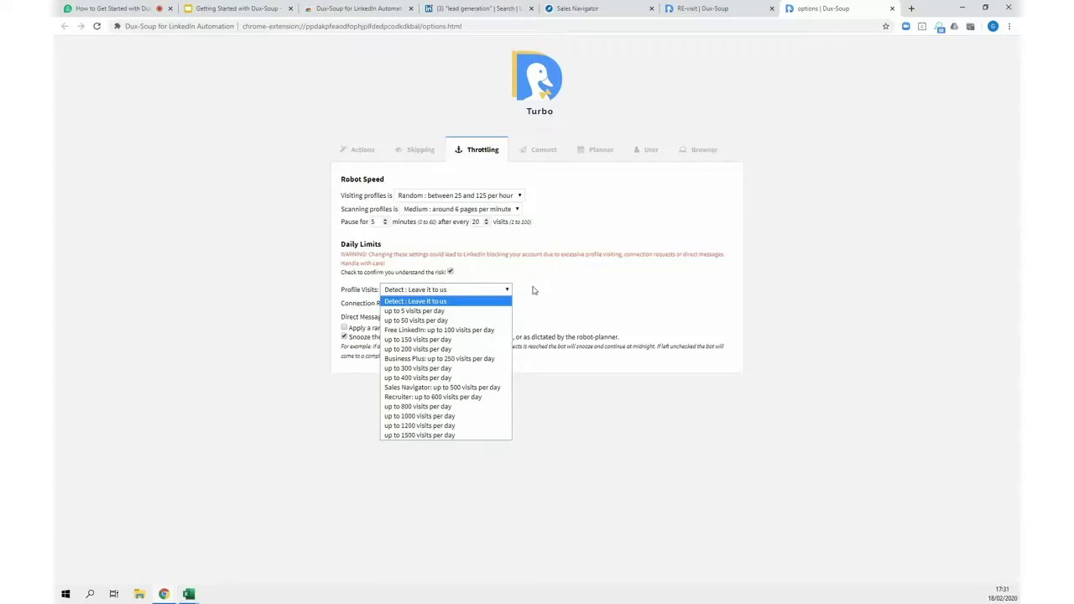
pyautogui.click(532, 291)
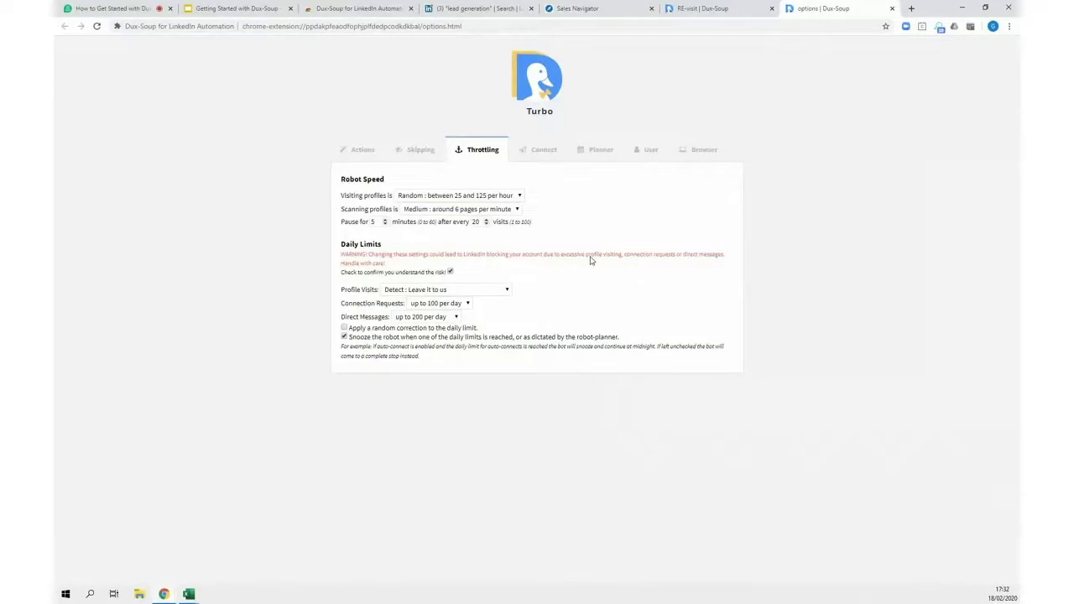
pyautogui.click(598, 151)
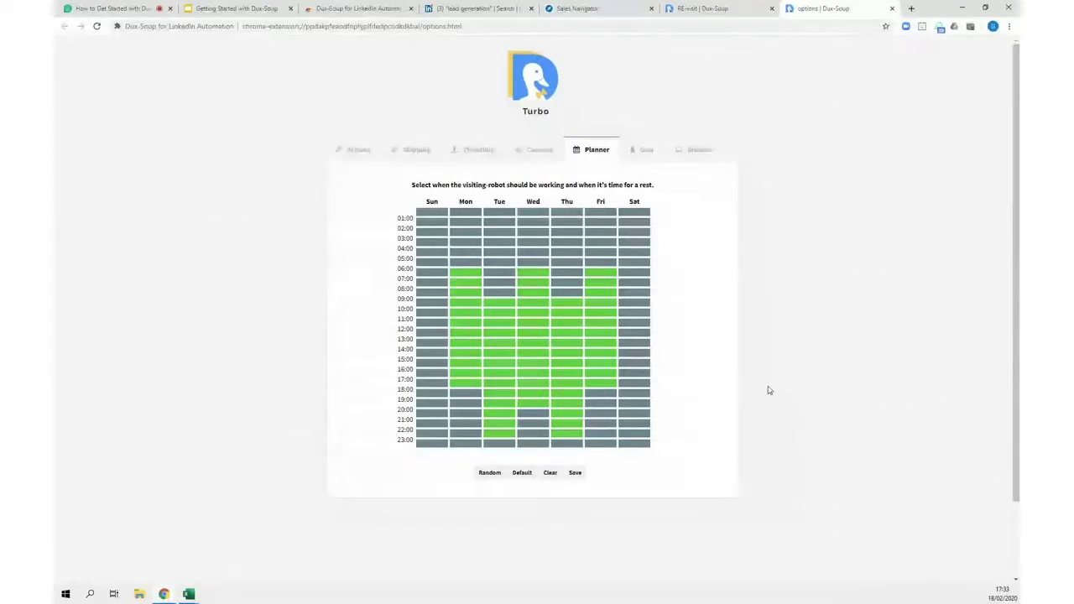
pyautogui.click(349, 151)
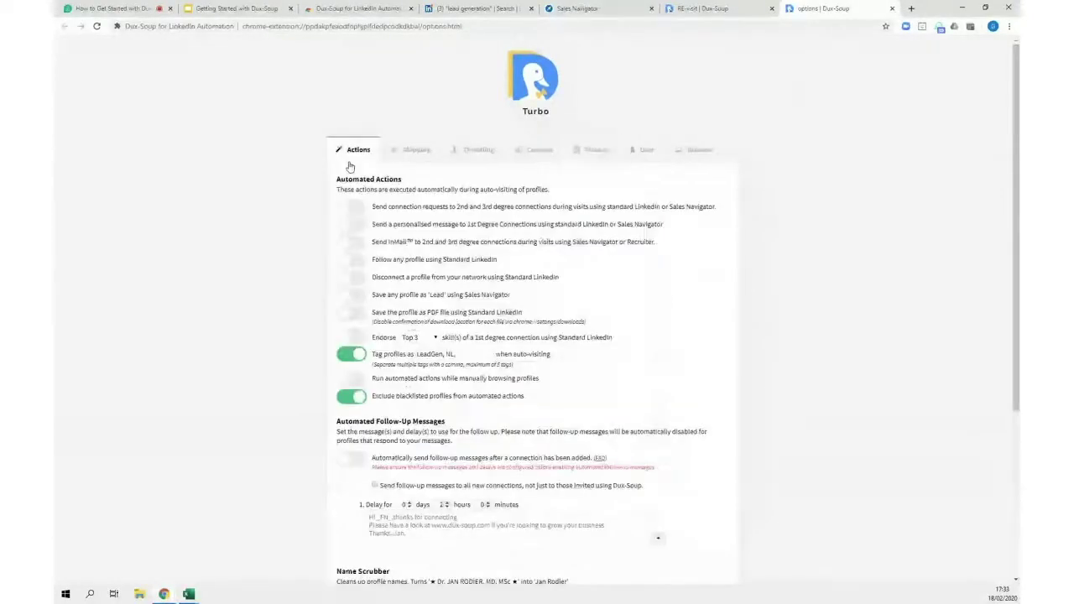
# - Switch to the LinkedIn search page, open the sent invitations in the network's invitation manager, and look through the pending people
pyautogui.click(481, 10)
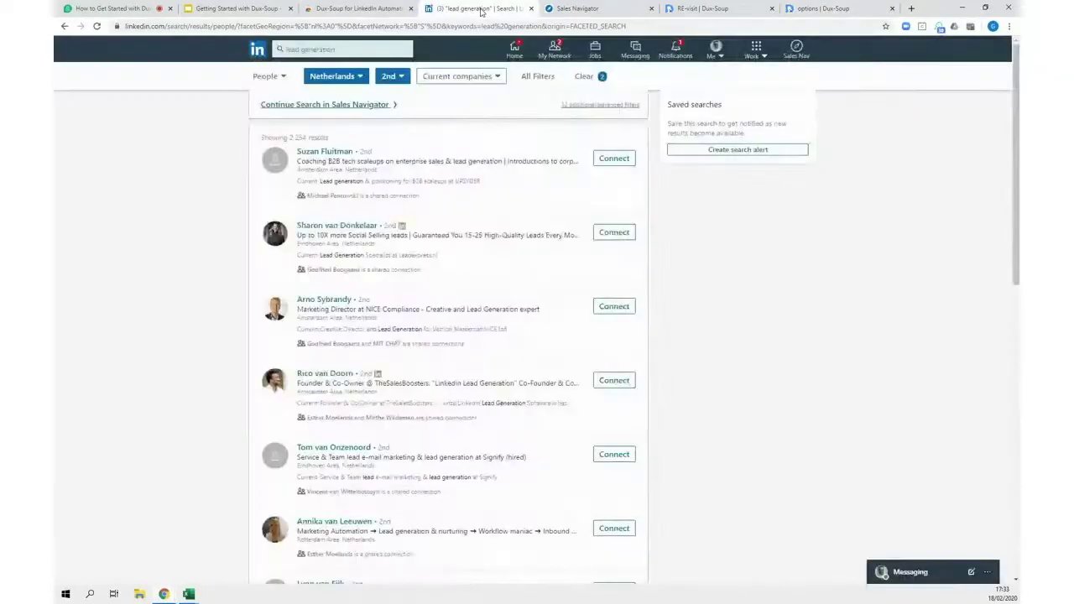
pyautogui.click(555, 51)
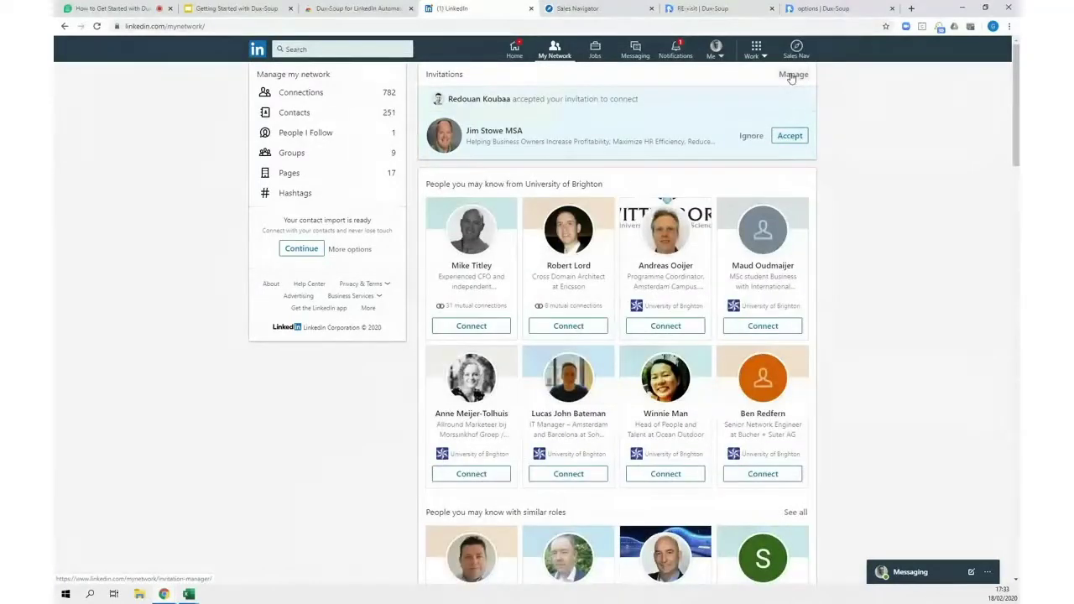
pyautogui.click(791, 78)
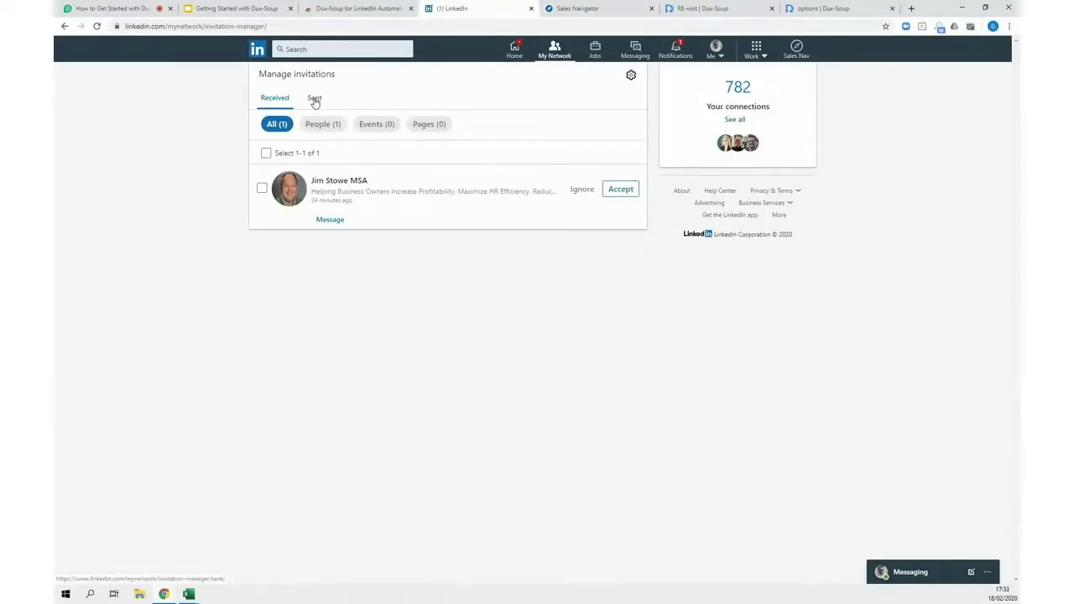
pyautogui.click(314, 99)
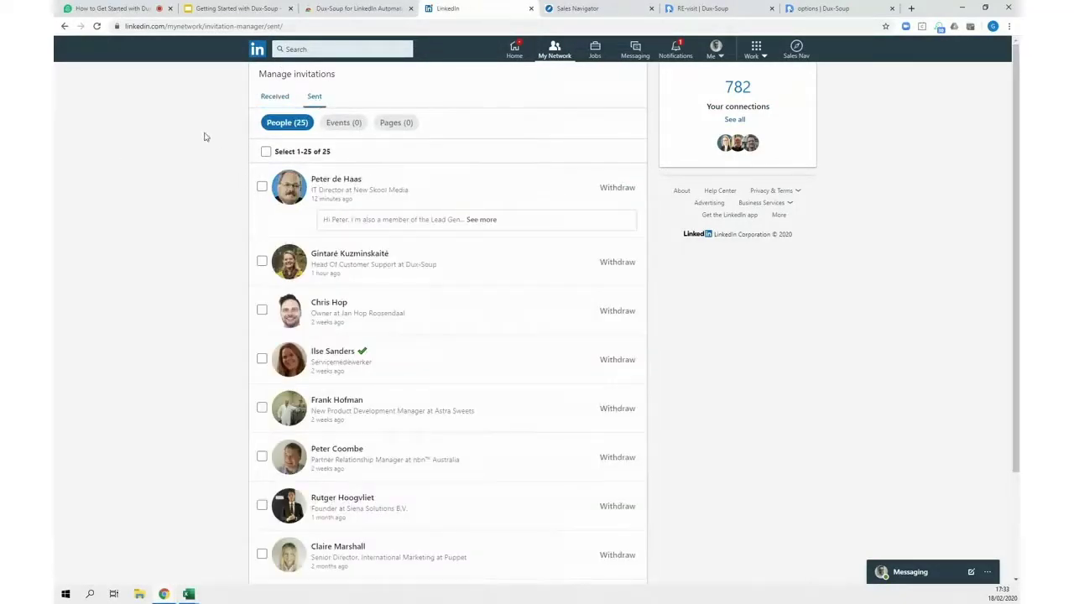
pyautogui.scroll(-5, 178, 197)
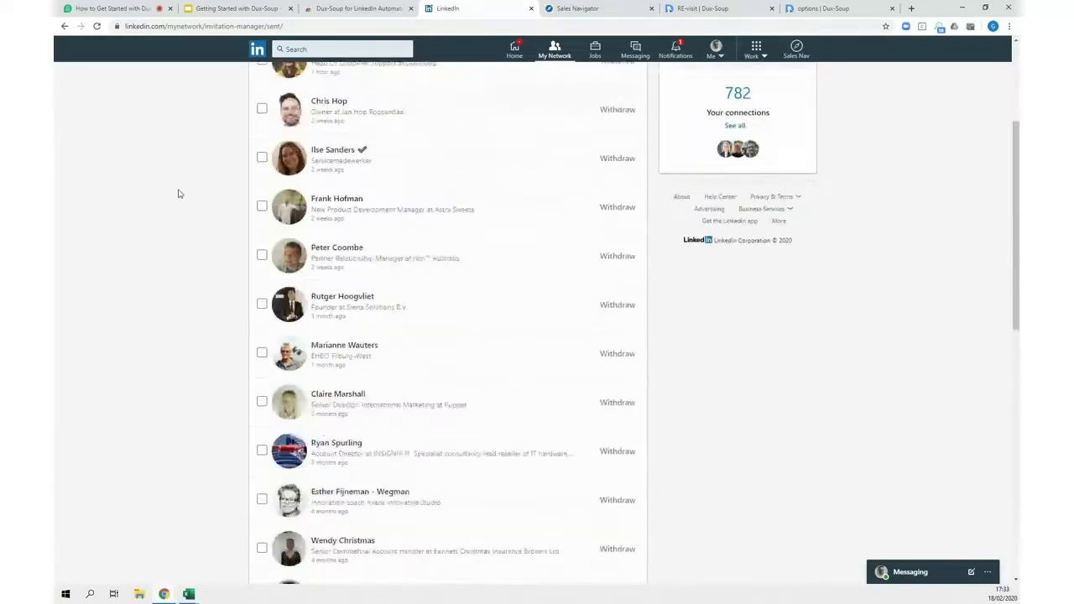
pyautogui.scroll(-1, 176, 193)
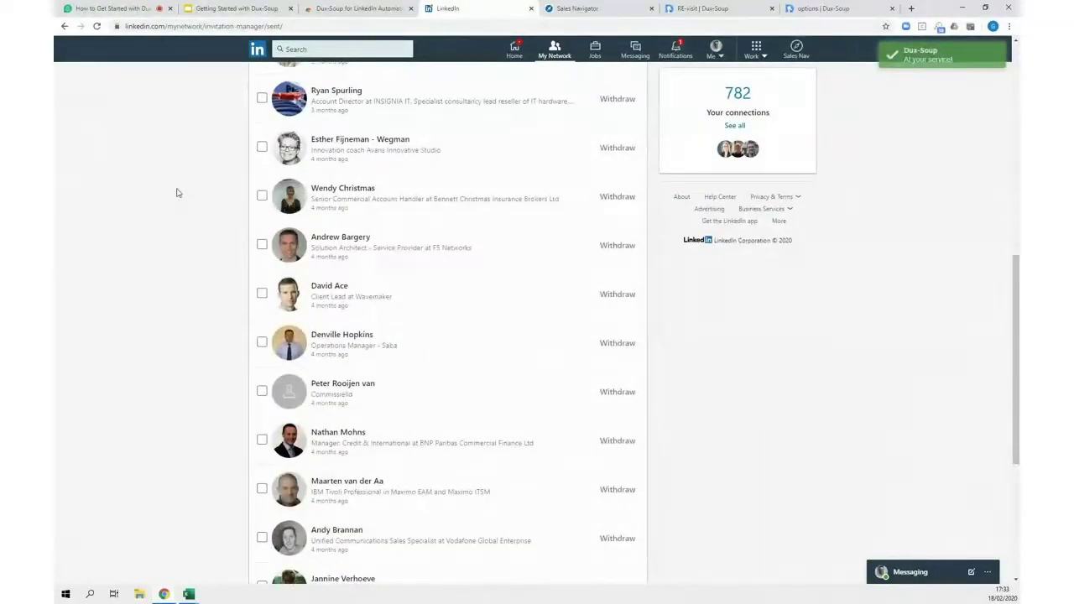
pyautogui.scroll(5, 176, 193)
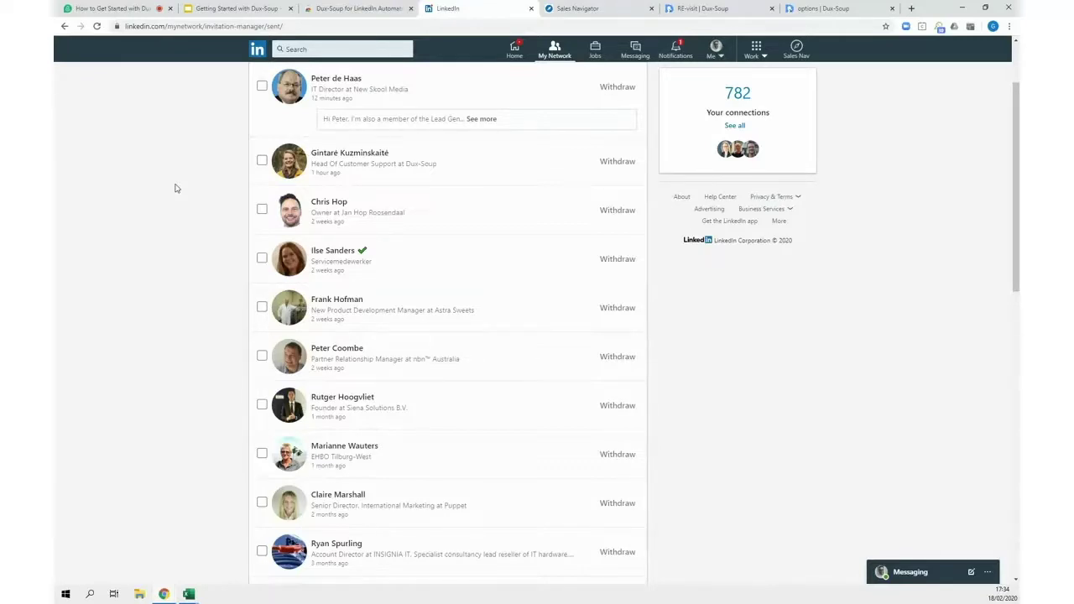
pyautogui.scroll(2, 134, 206)
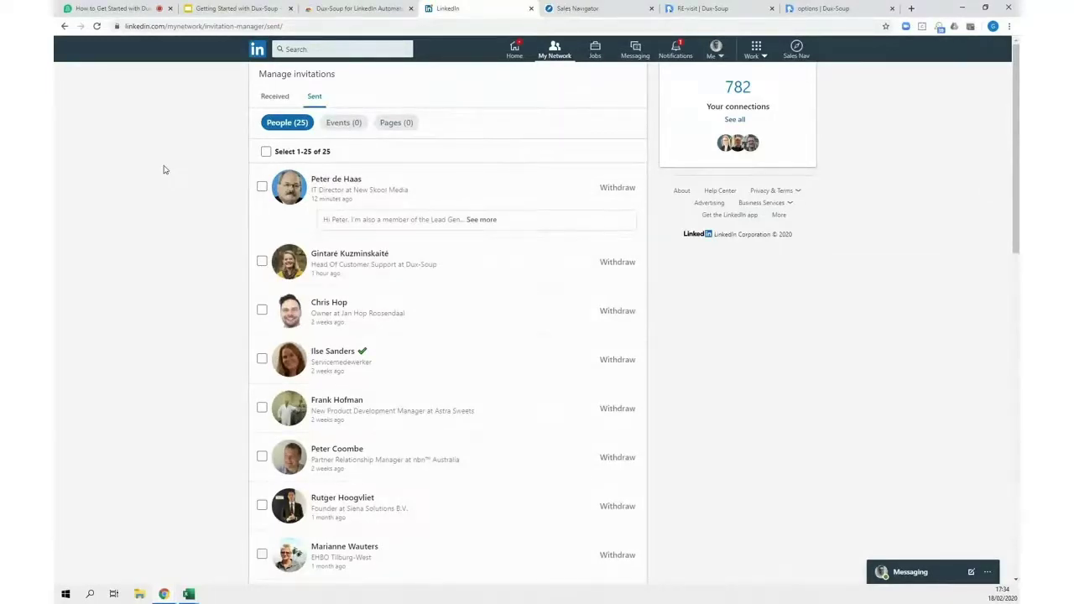
# - Select all sent invitations as if to withdraw them, and clear the selection
pyautogui.click(266, 152)
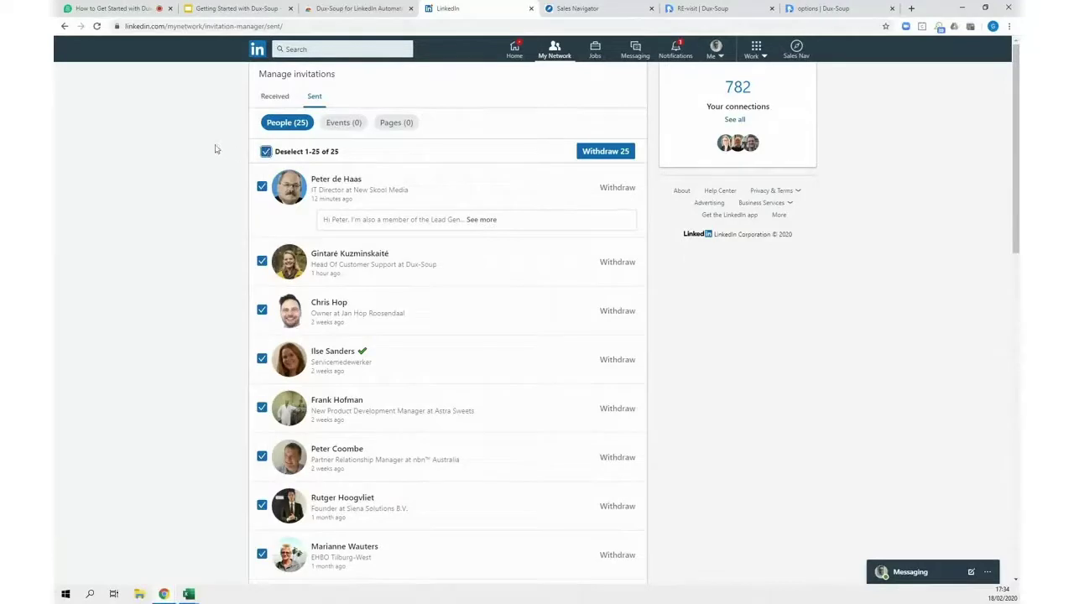
pyautogui.click(266, 152)
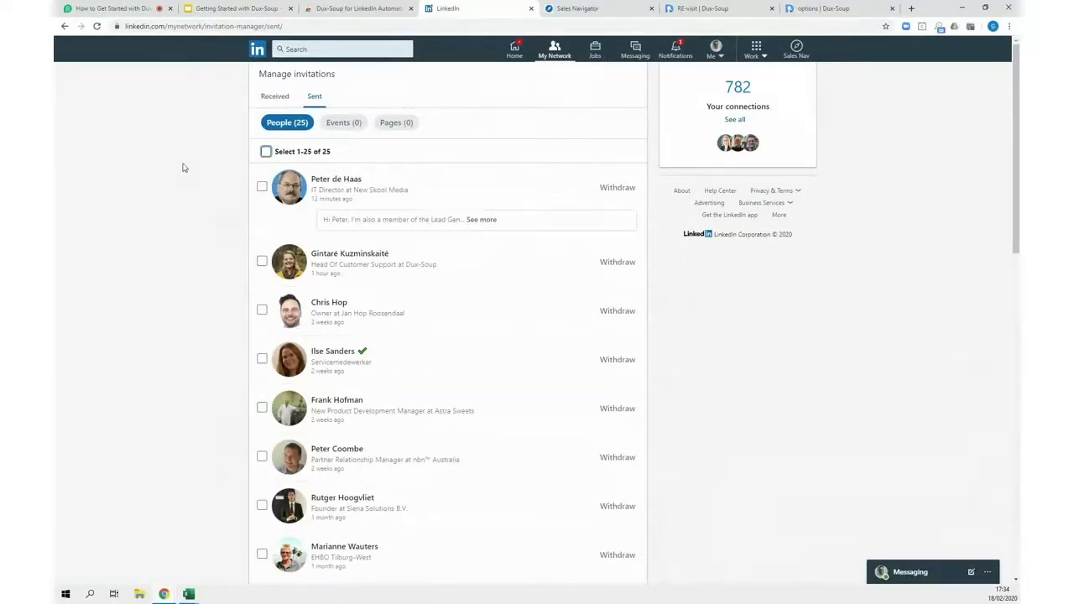